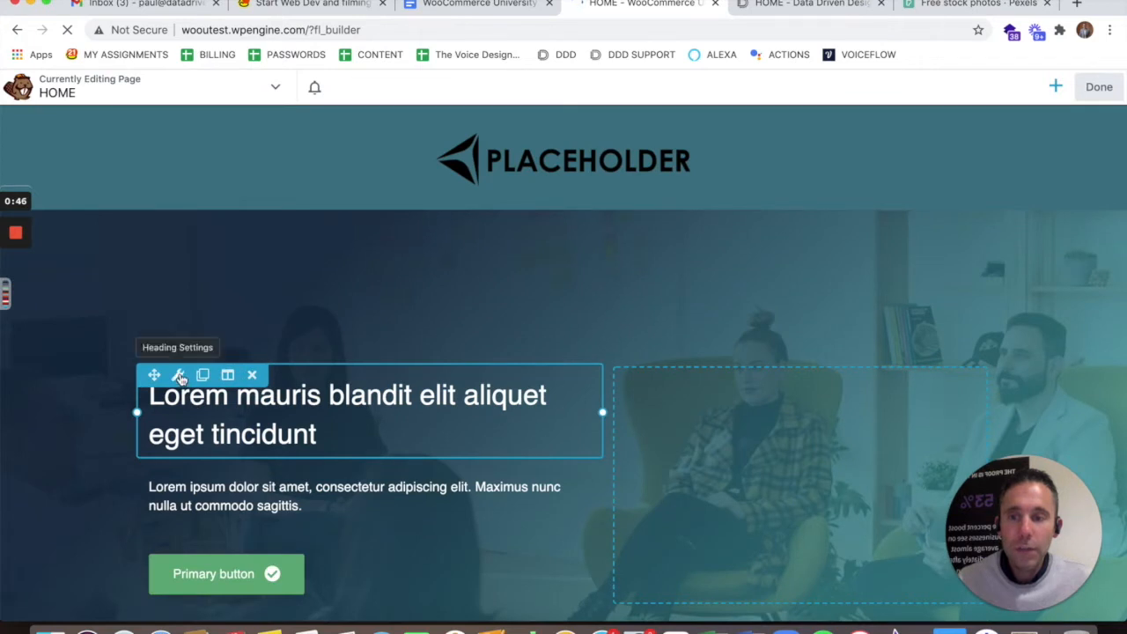
Review the font options in the hero heading's style settings, closing them without changes
{"action": "left_click", "coordinate": [180, 377]}
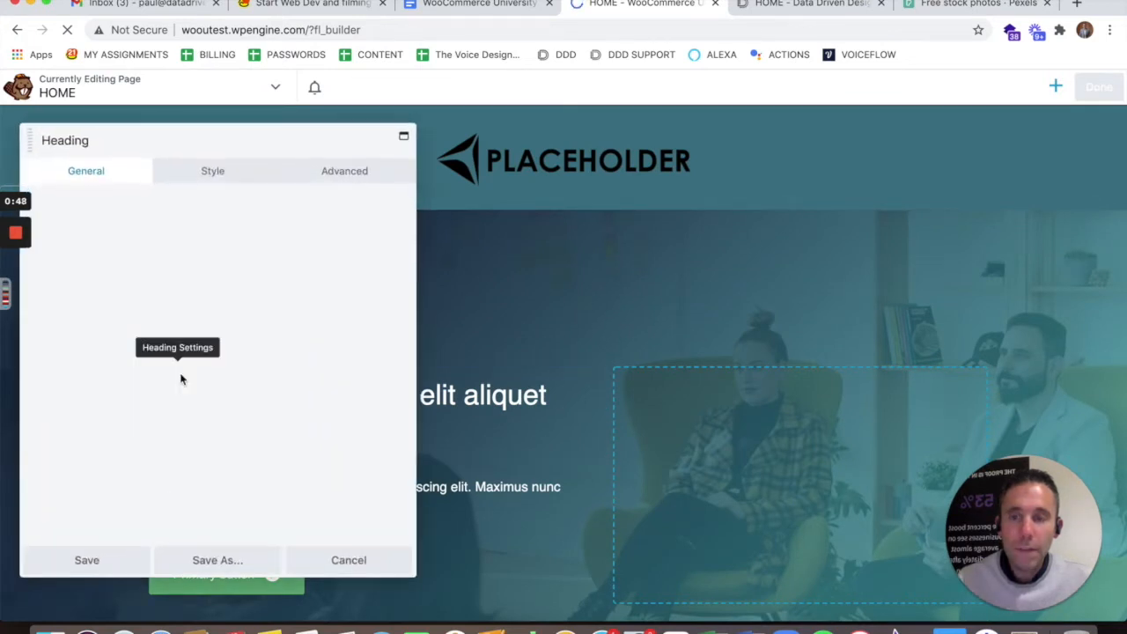
{"action": "left_click", "coordinate": [206, 177]}
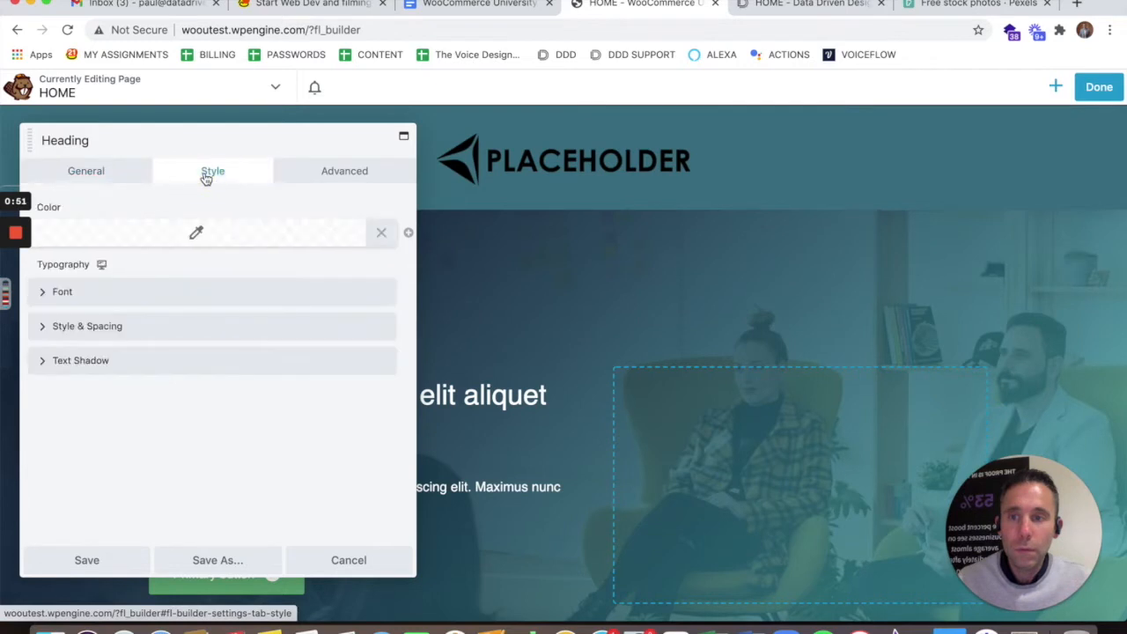
{"action": "left_click", "coordinate": [74, 294]}
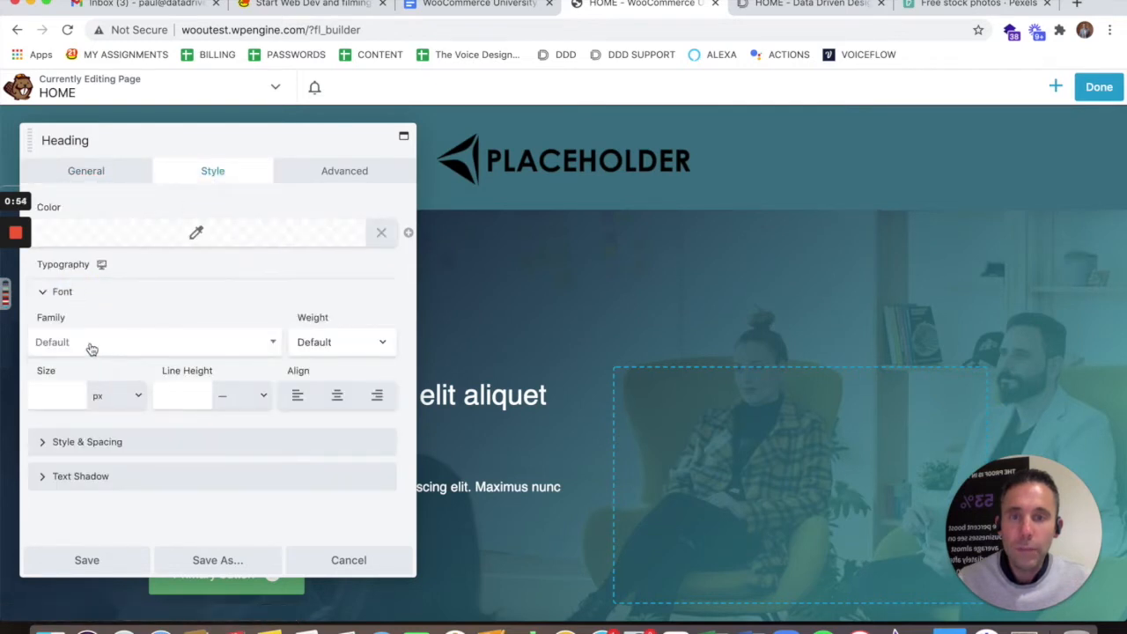
{"action": "left_click", "coordinate": [328, 567]}
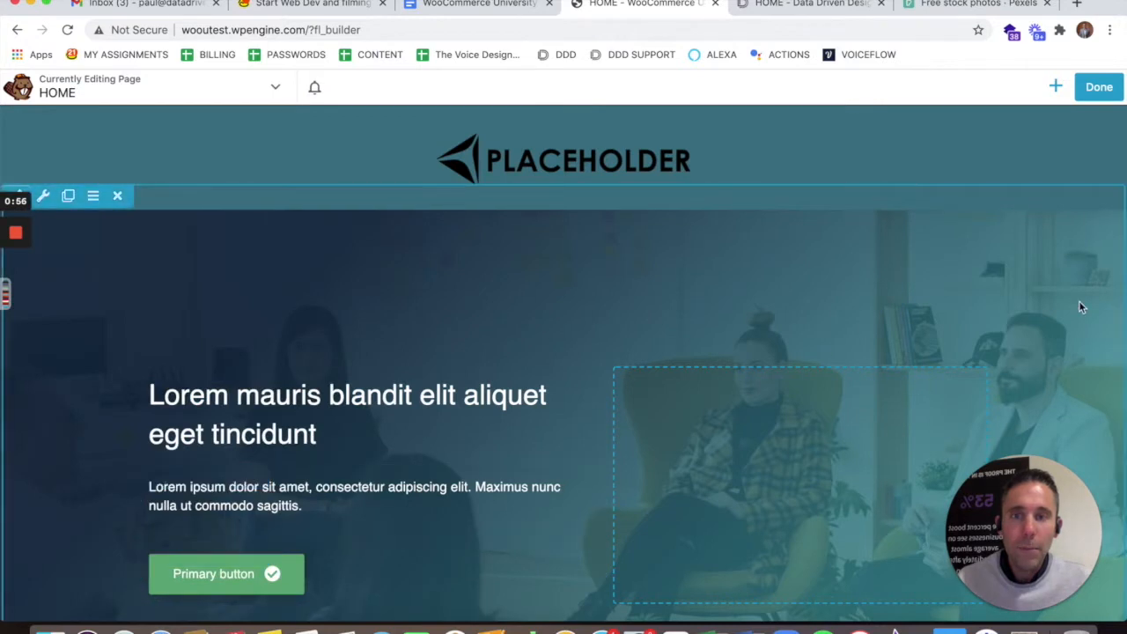
Leave the page builder and open the General settings of the theme customizer
{"action": "left_click", "coordinate": [1093, 89]}
{"action": "left_click", "coordinate": [1057, 87]}
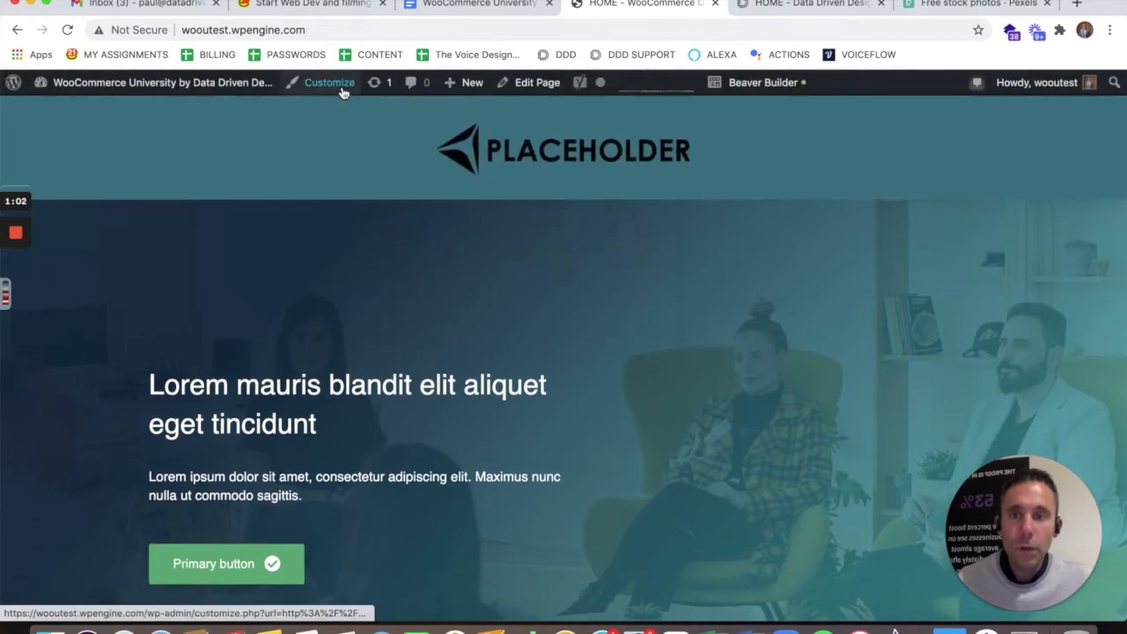
{"action": "left_click", "coordinate": [335, 85]}
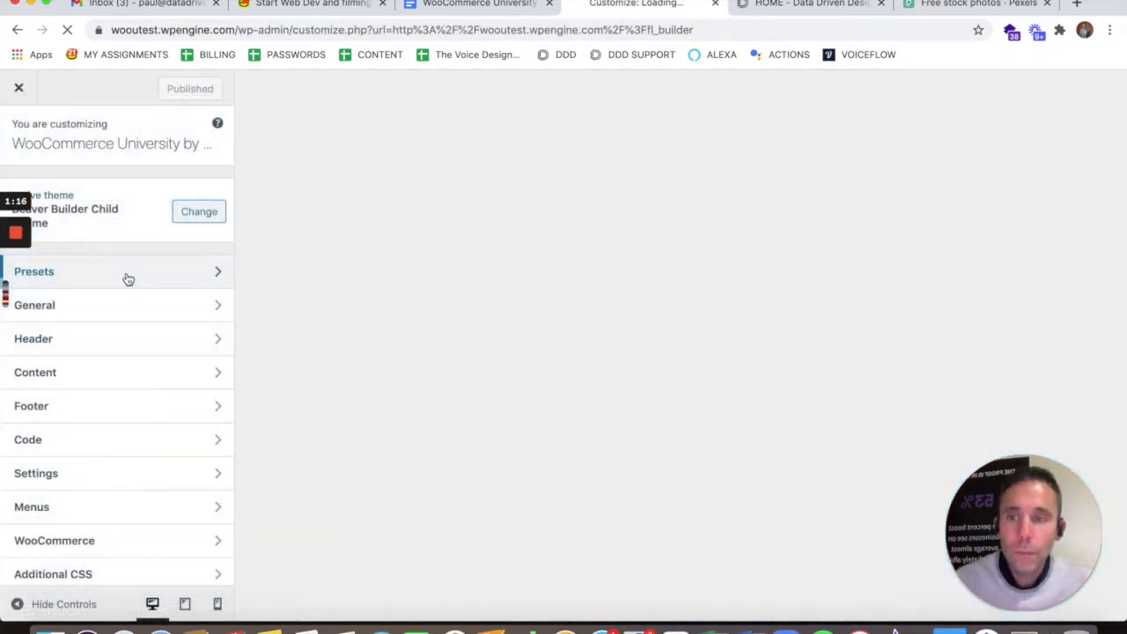
{"action": "left_click", "coordinate": [127, 279]}
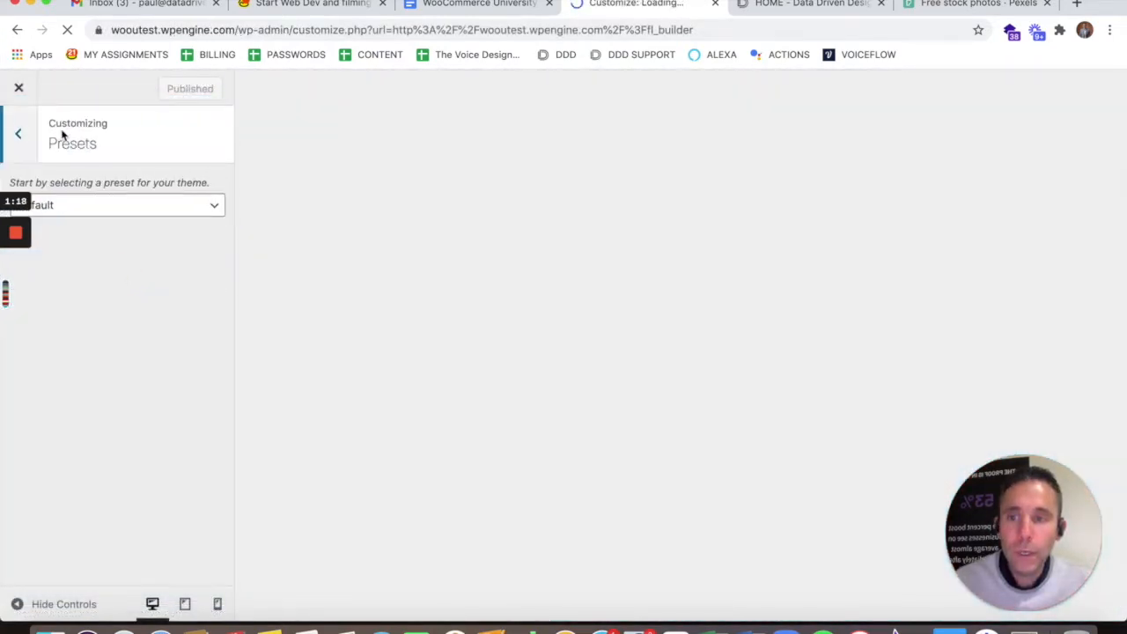
{"action": "left_click", "coordinate": [19, 130]}
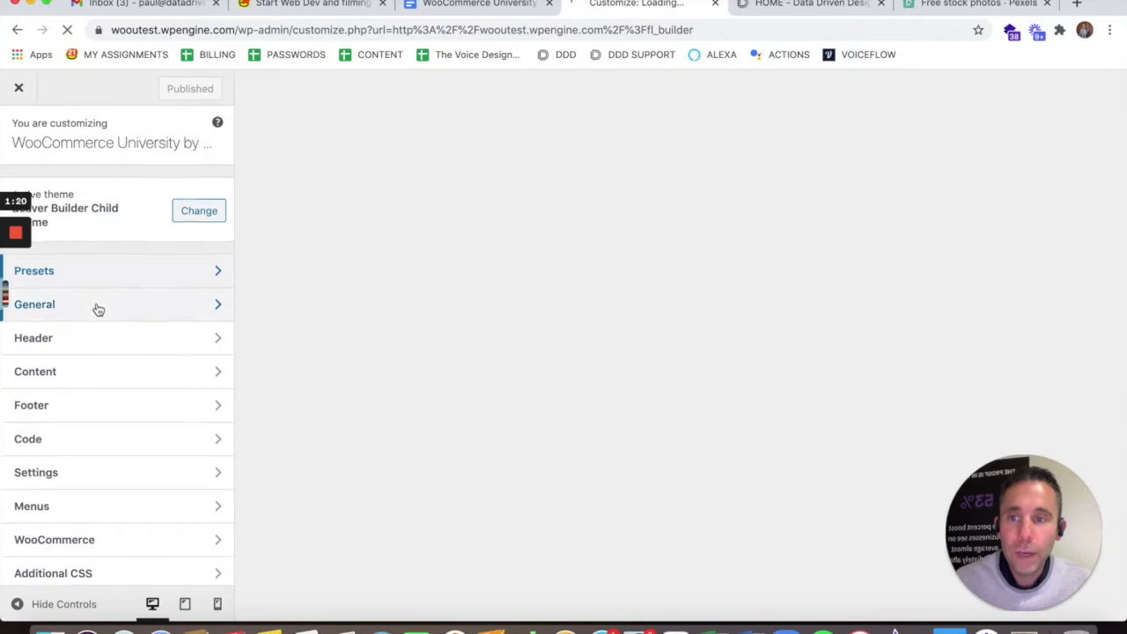
{"action": "scroll", "coordinate": [104, 299], "scroll_direction": "down", "scroll_amount": 1}
{"action": "left_click", "coordinate": [105, 291]}
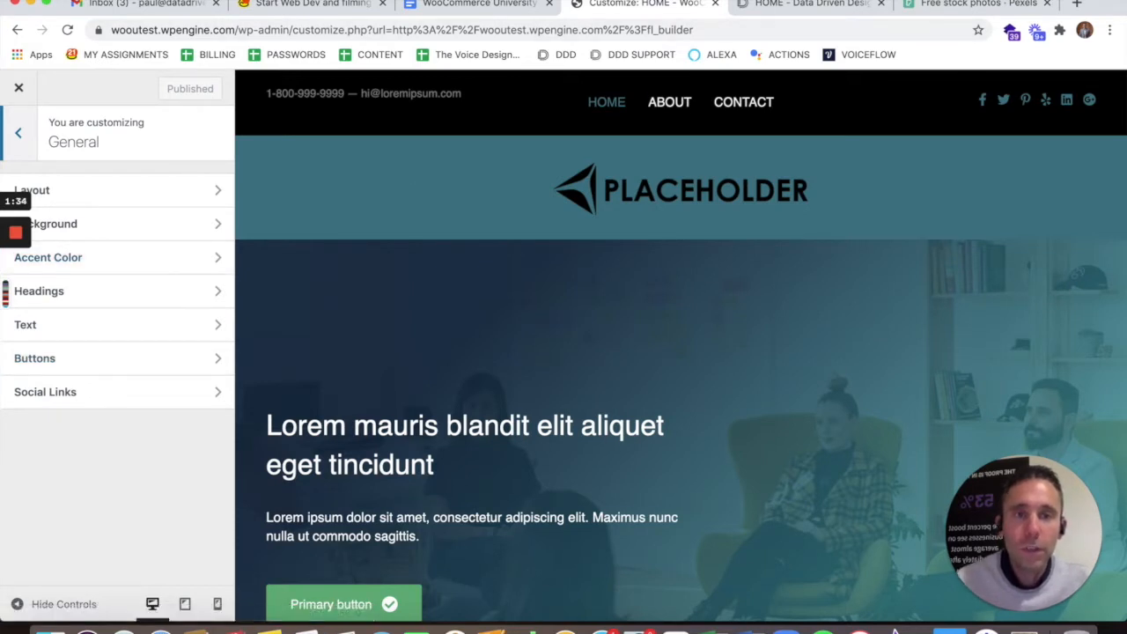
Copy Teal Blue #397688 from the colour history and set it as the theme's accent color
{"action": "left_click", "coordinate": [784, 0]}
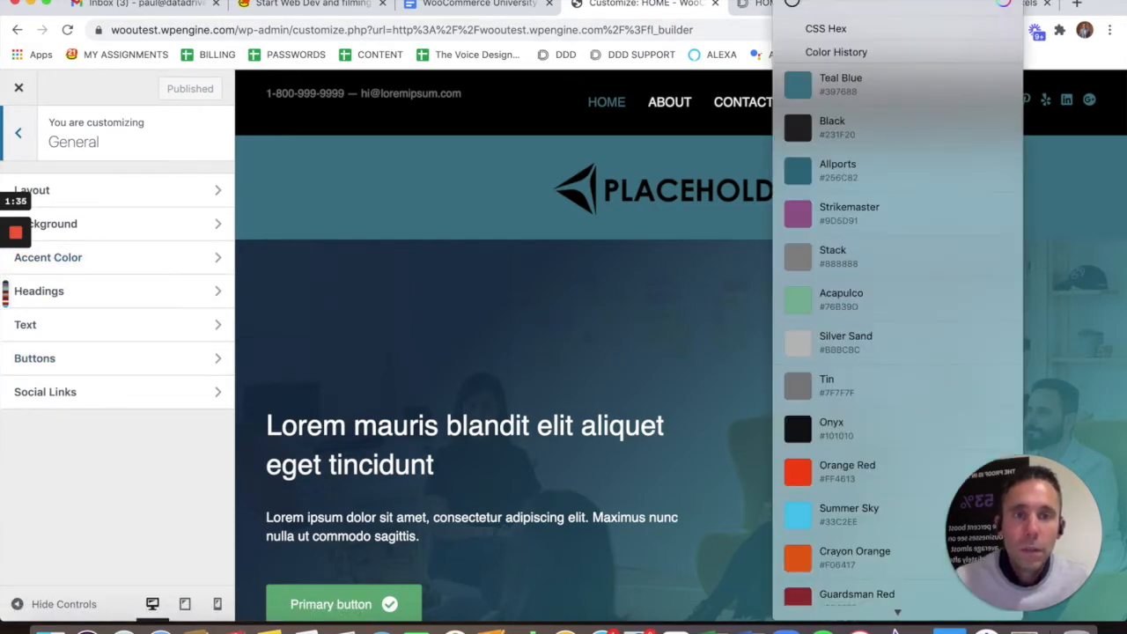
{"action": "left_click", "coordinate": [848, 92]}
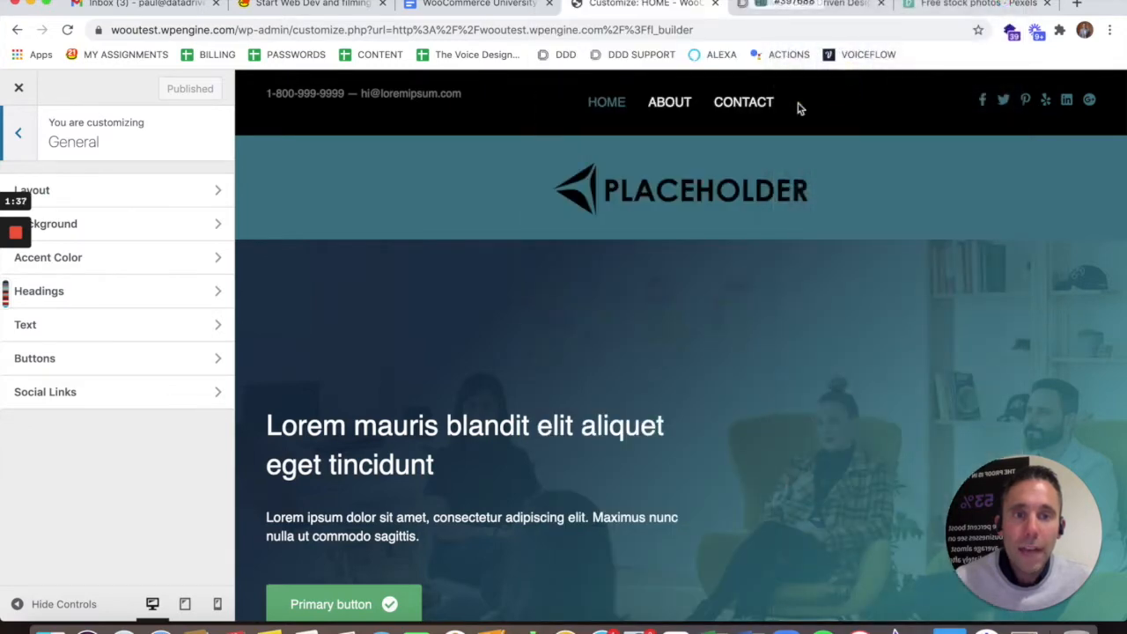
{"action": "left_click", "coordinate": [144, 259]}
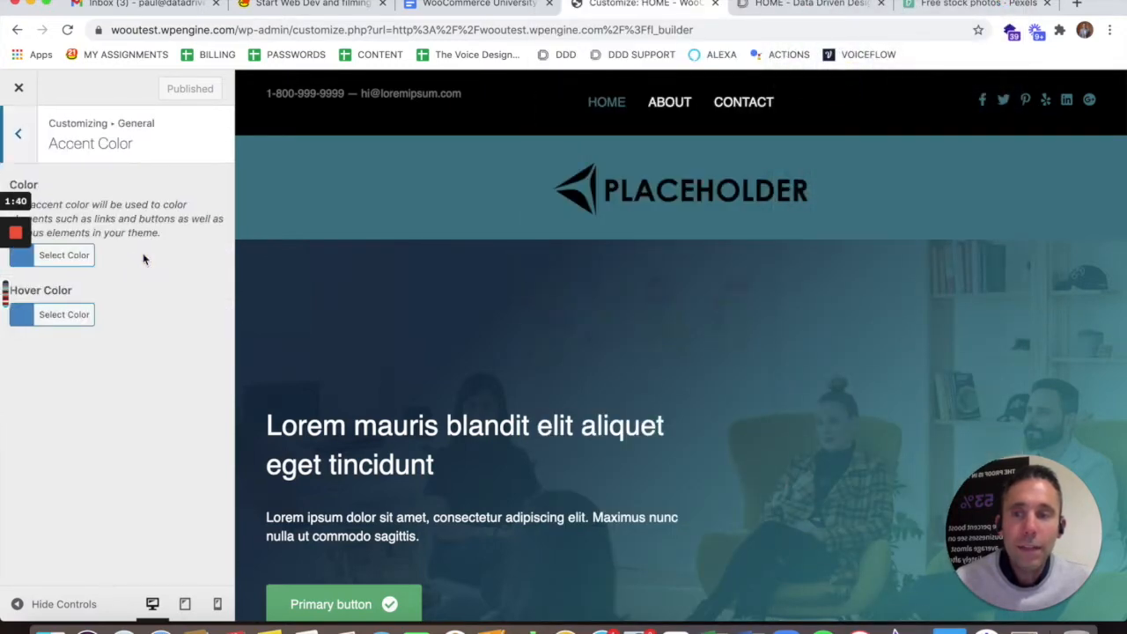
{"action": "left_click", "coordinate": [76, 254]}
{"action": "left_click", "coordinate": [133, 255]}
{"action": "key", "text": "ctrl+v"}
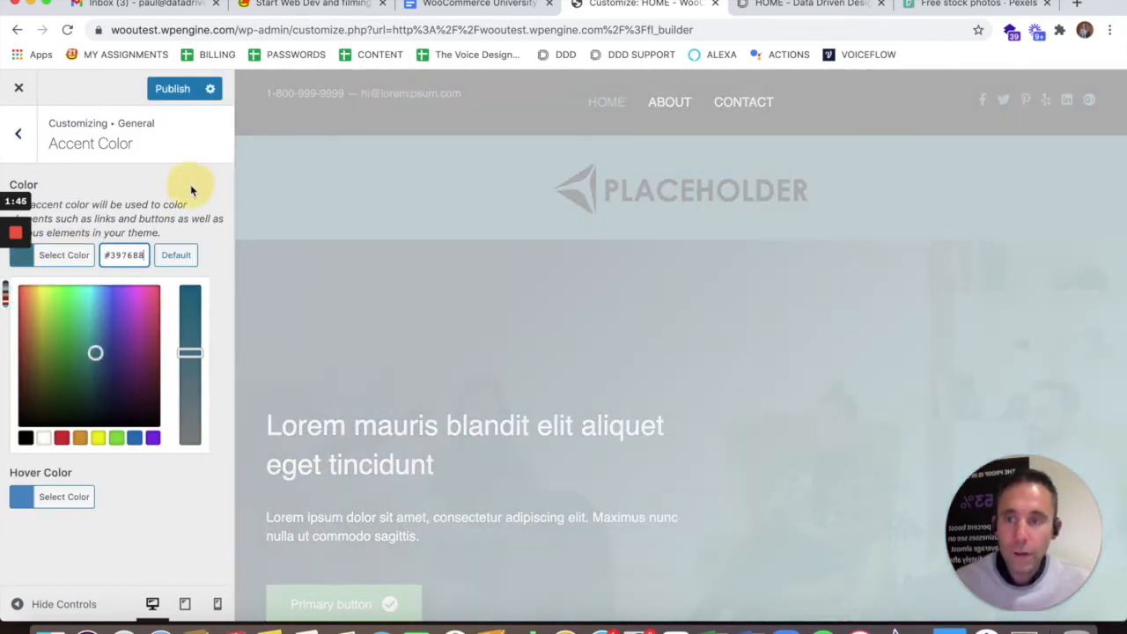
{"action": "left_click", "coordinate": [188, 211]}
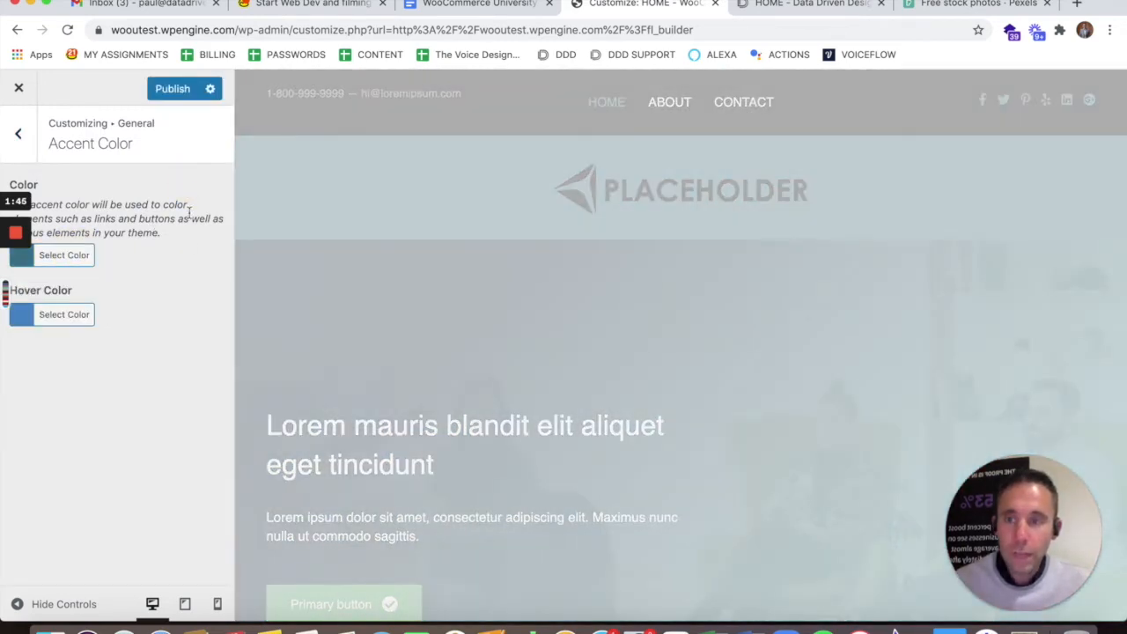
Set the accent hover color to #397688 and publish the changes
{"action": "left_click", "coordinate": [69, 321]}
{"action": "left_click", "coordinate": [113, 315]}
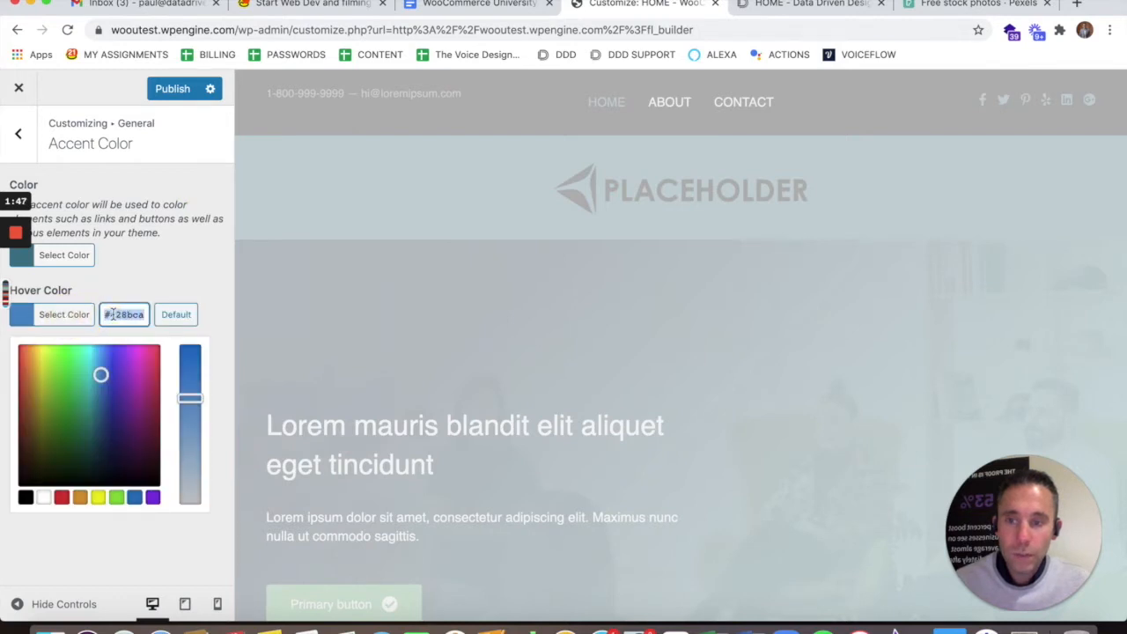
{"action": "key", "text": "ctrl+v"}
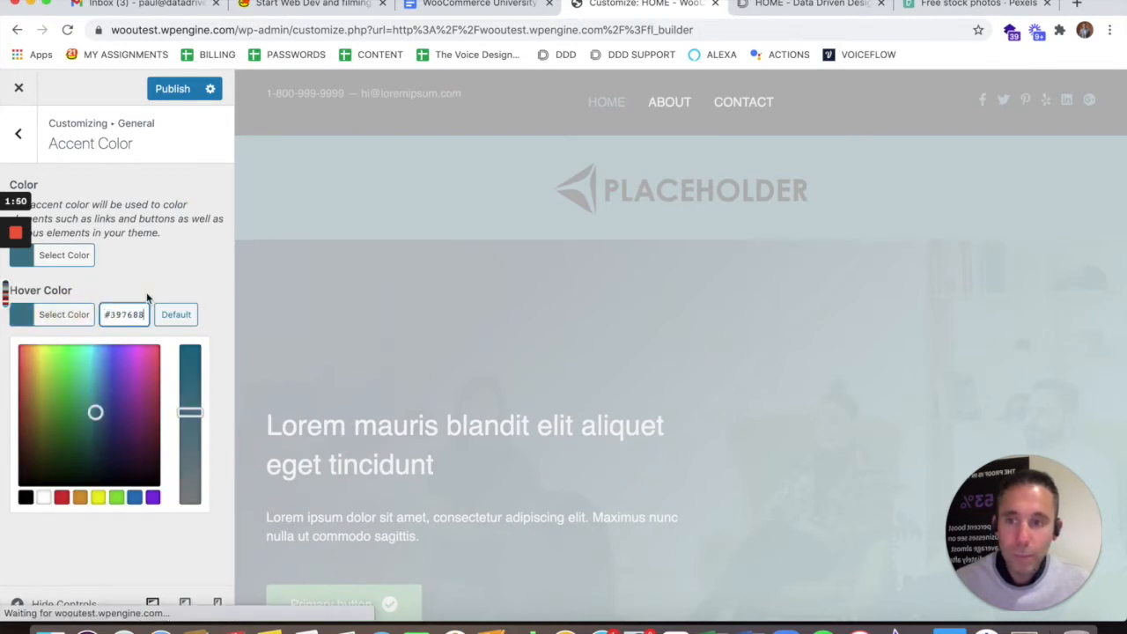
{"action": "left_click", "coordinate": [133, 302]}
{"action": "left_click", "coordinate": [180, 94]}
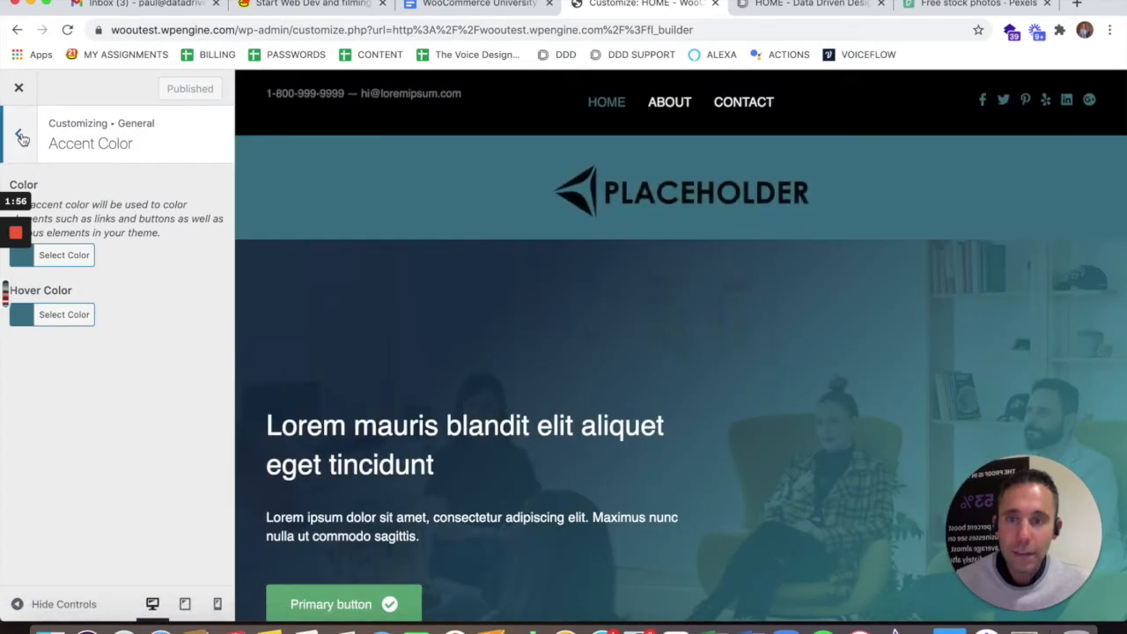
Set the theme's general button style to Custom
{"action": "left_click", "coordinate": [21, 138]}
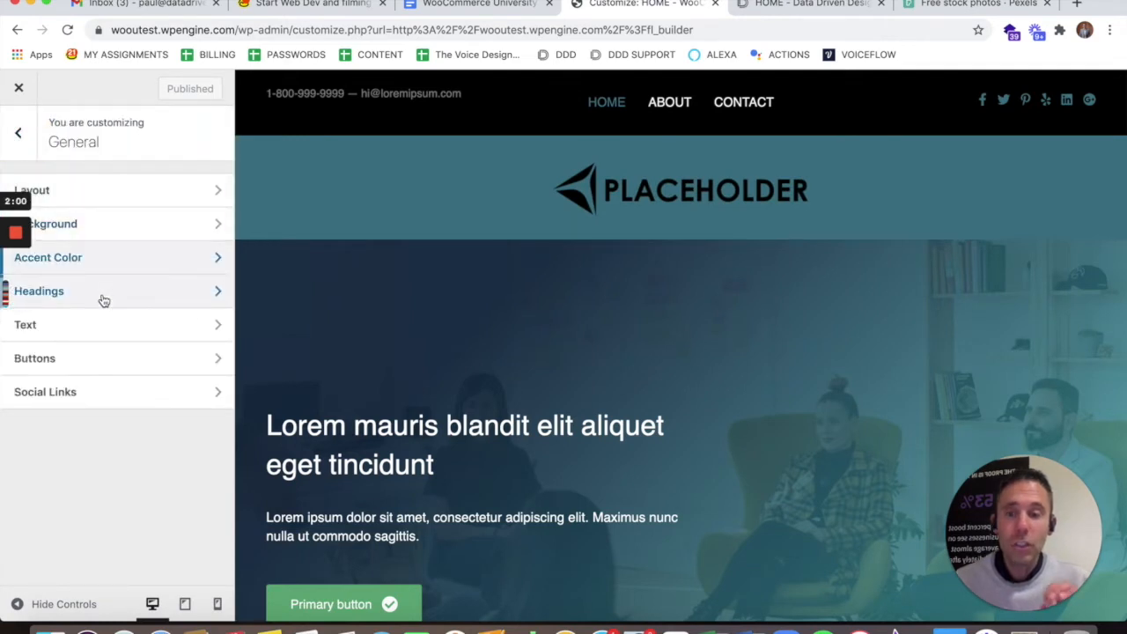
{"action": "scroll", "coordinate": [360, 396], "scroll_direction": "down", "scroll_amount": 1}
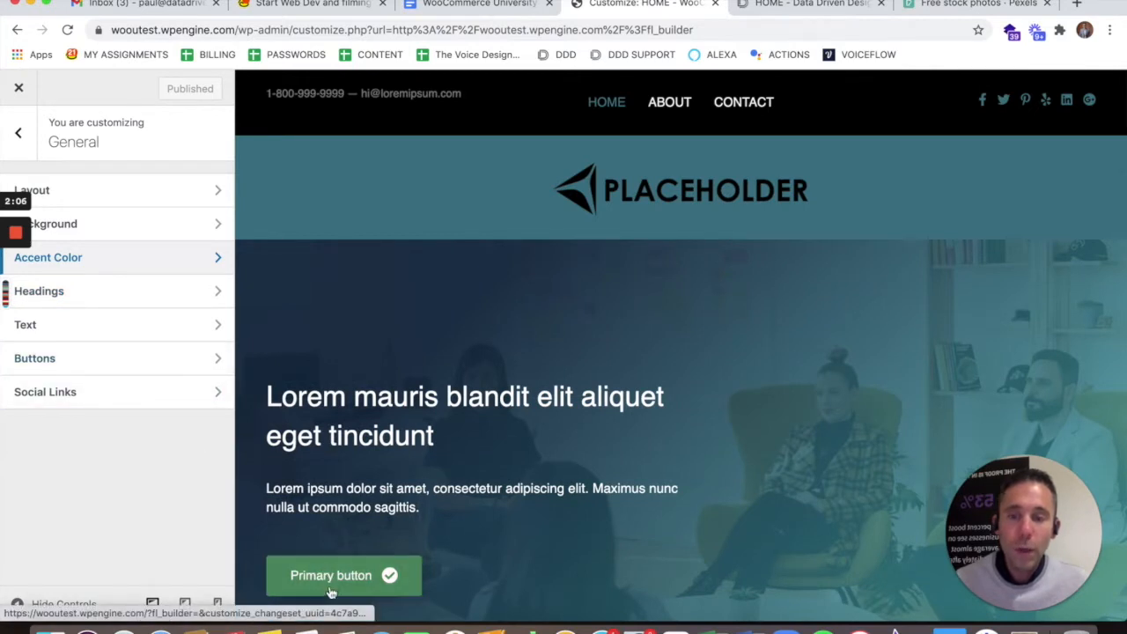
{"action": "left_click", "coordinate": [89, 368]}
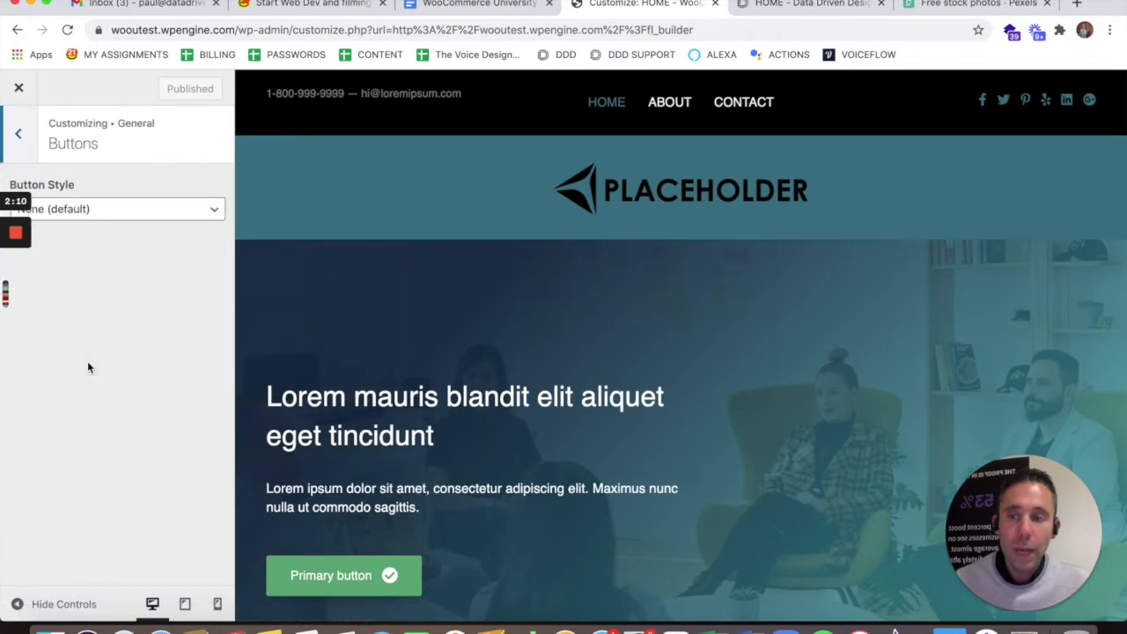
{"action": "left_click", "coordinate": [112, 213]}
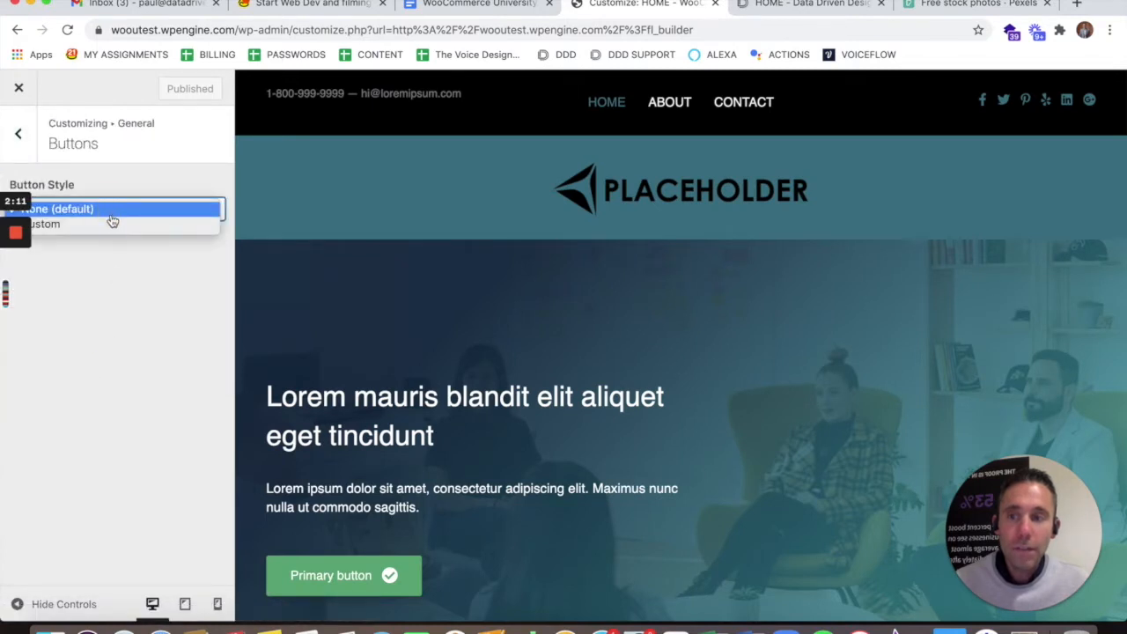
{"action": "left_click", "coordinate": [112, 224]}
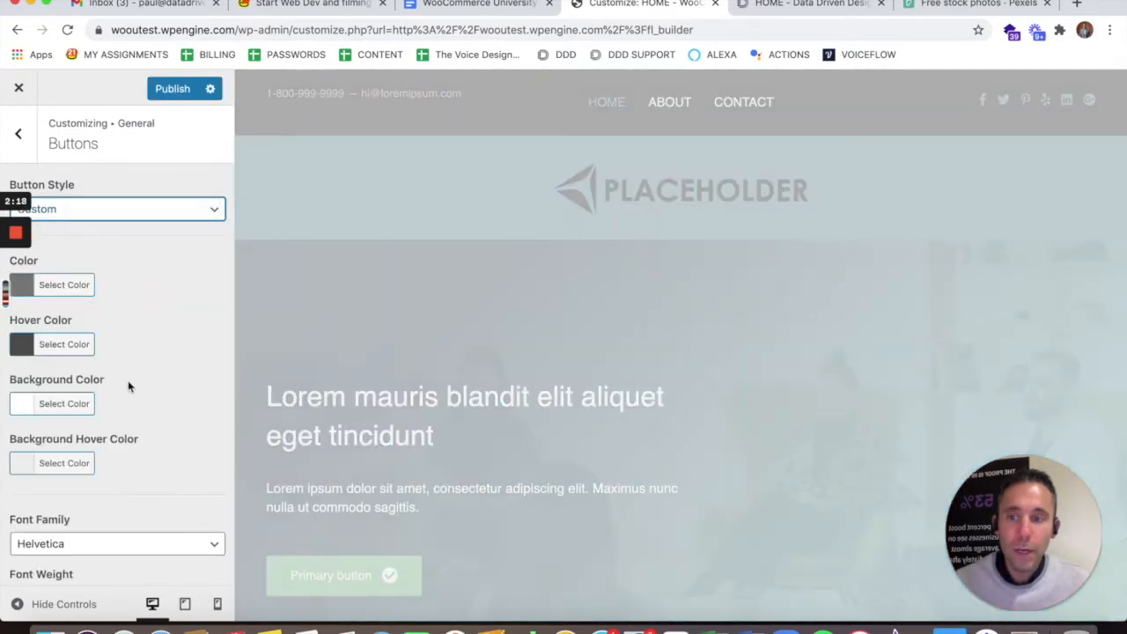
Set the custom button's background color to #397688
{"action": "left_click", "coordinate": [60, 407]}
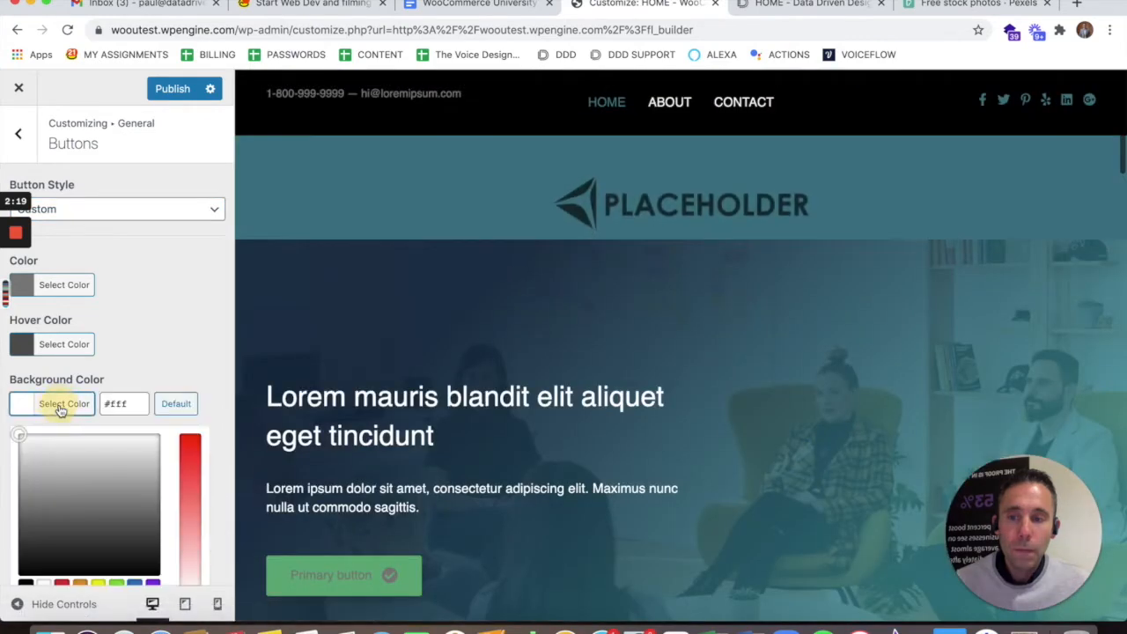
{"action": "left_click", "coordinate": [130, 402]}
{"action": "triple_click", "coordinate": [132, 399]}
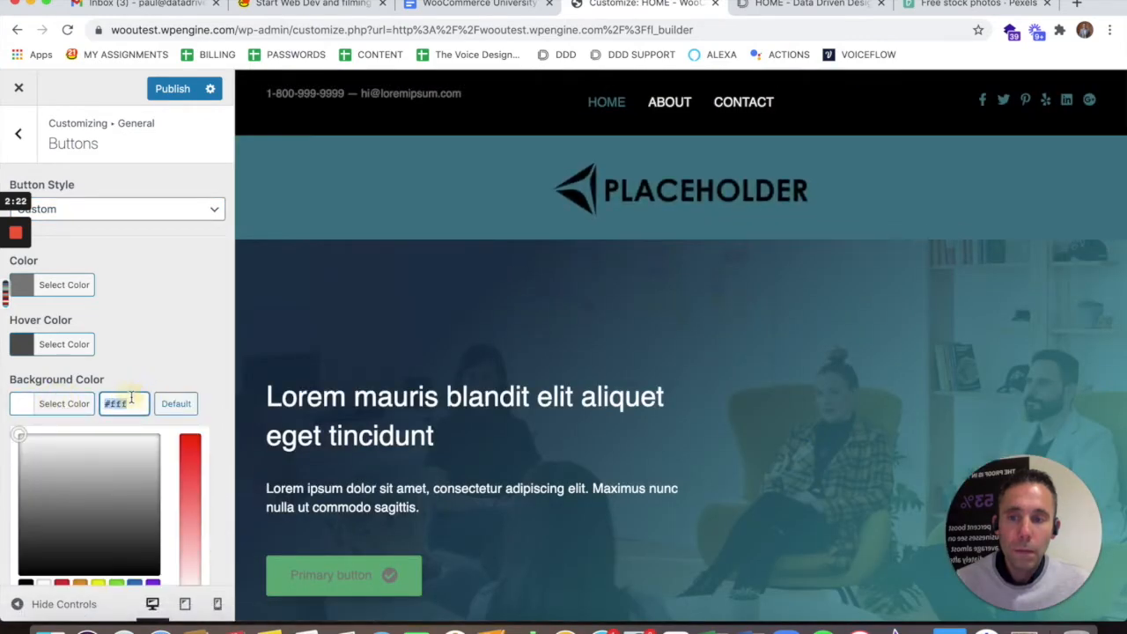
{"action": "type", "text": "#397688"}
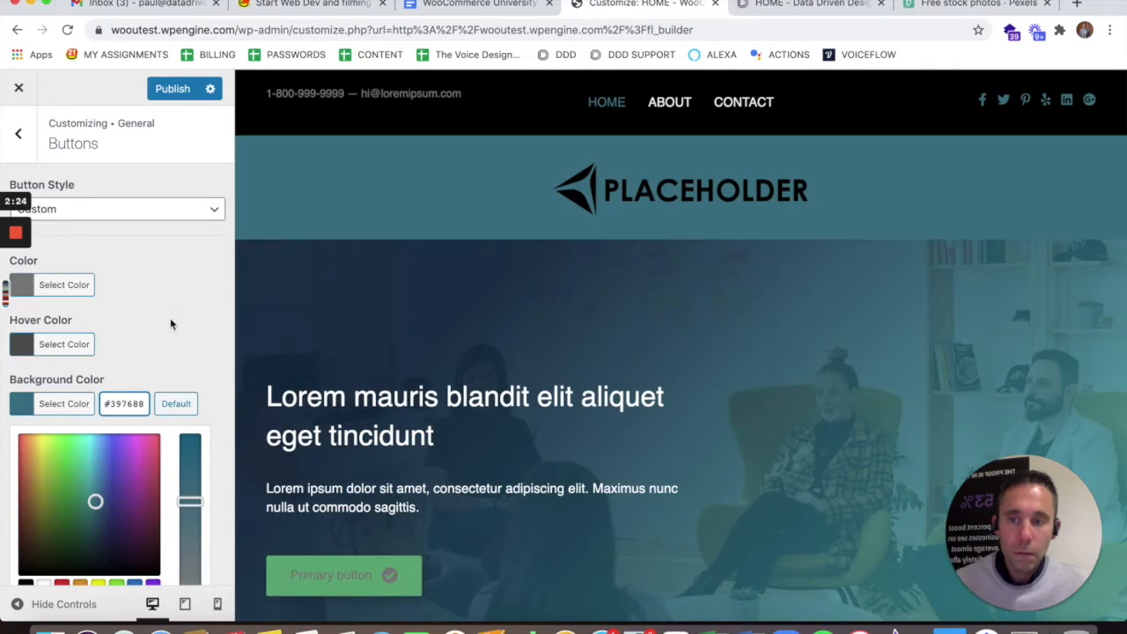
{"action": "left_click", "coordinate": [171, 325]}
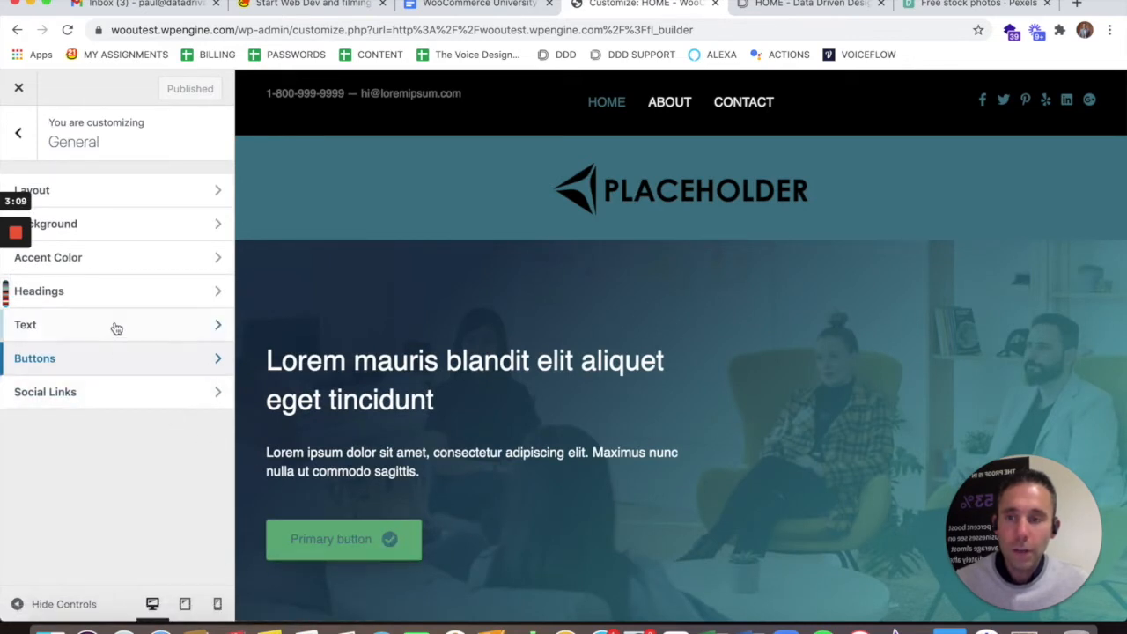
Change the custom button's text color to white, #ffffff
{"action": "left_click", "coordinate": [91, 359]}
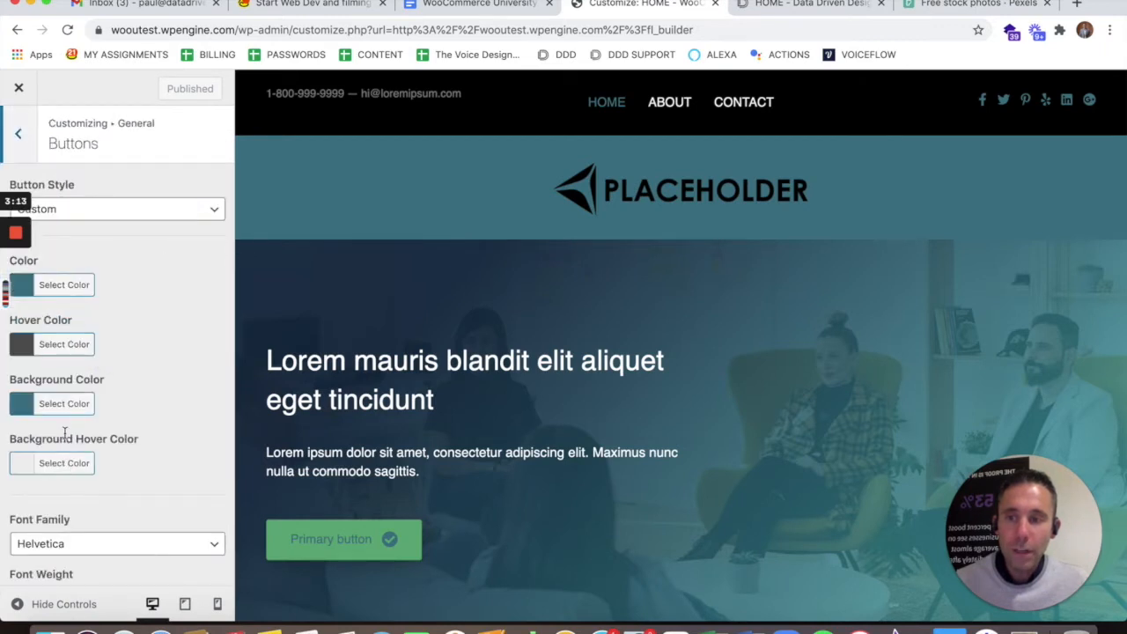
{"action": "left_click", "coordinate": [58, 287]}
{"action": "left_click_drag", "start_coordinate": [141, 284], "coordinate": [112, 284]}
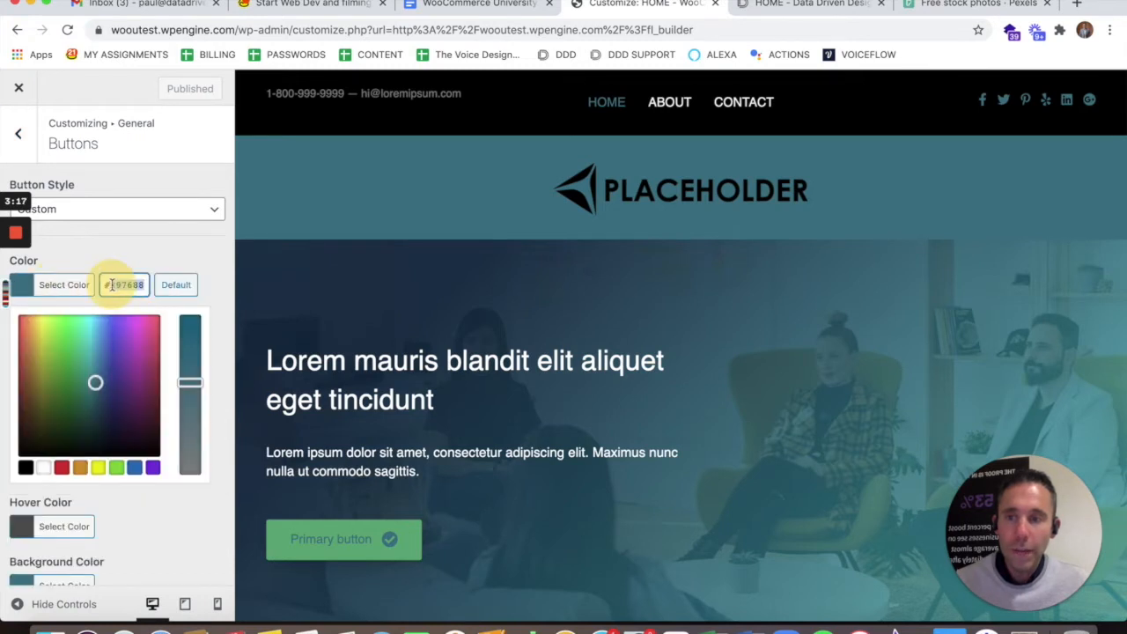
{"action": "type", "text": "#f"}
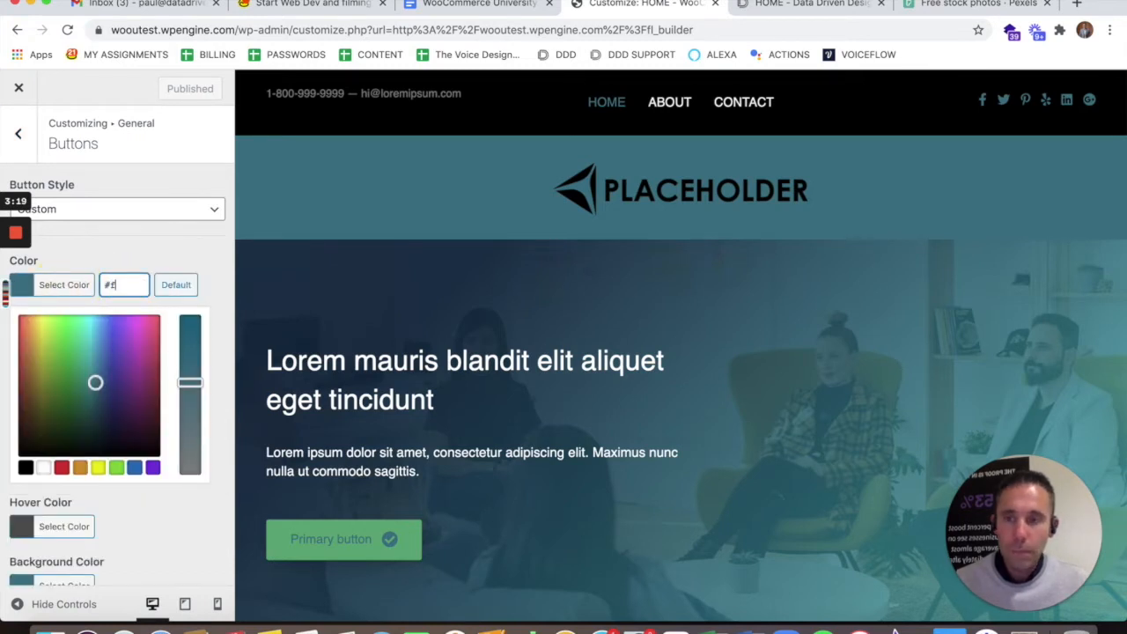
{"action": "type", "text": "fffff"}
{"action": "left_click", "coordinate": [135, 256]}
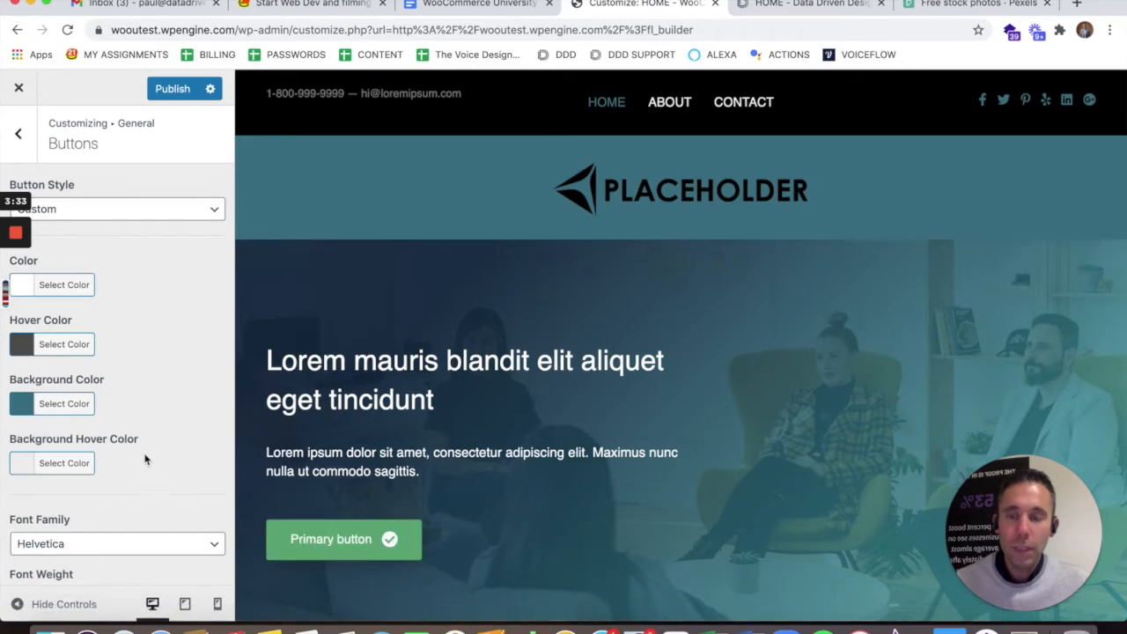
Leave the button settings and open the general Headings settings
{"action": "scroll", "coordinate": [158, 393], "scroll_direction": "down", "scroll_amount": 3}
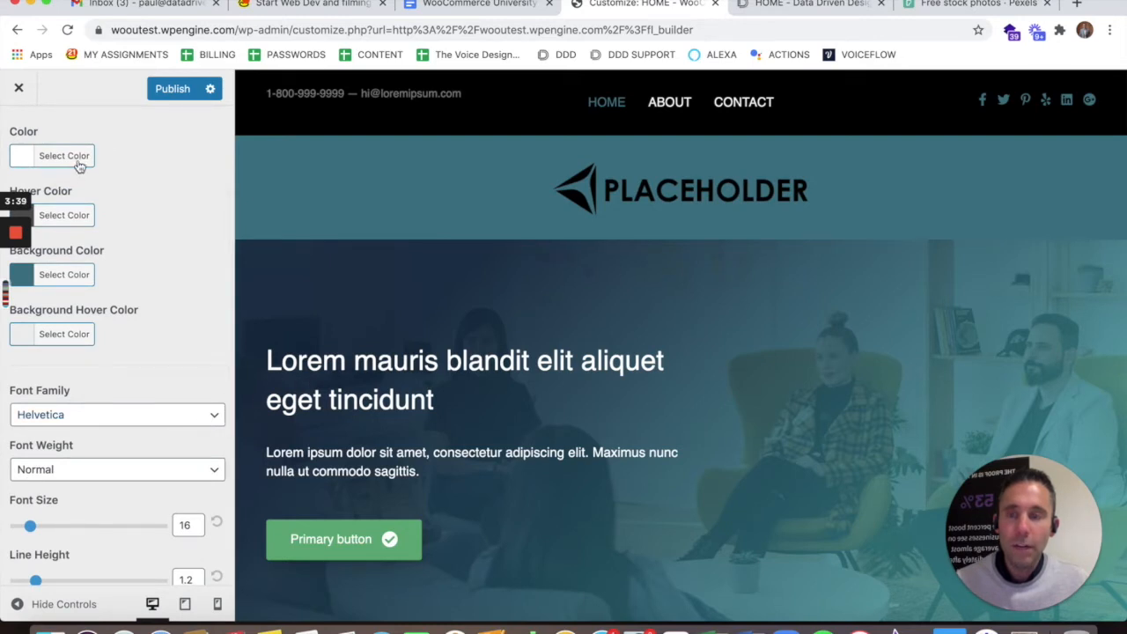
{"action": "scroll", "coordinate": [212, 264], "scroll_direction": "up", "scroll_amount": 3}
{"action": "left_click", "coordinate": [19, 135]}
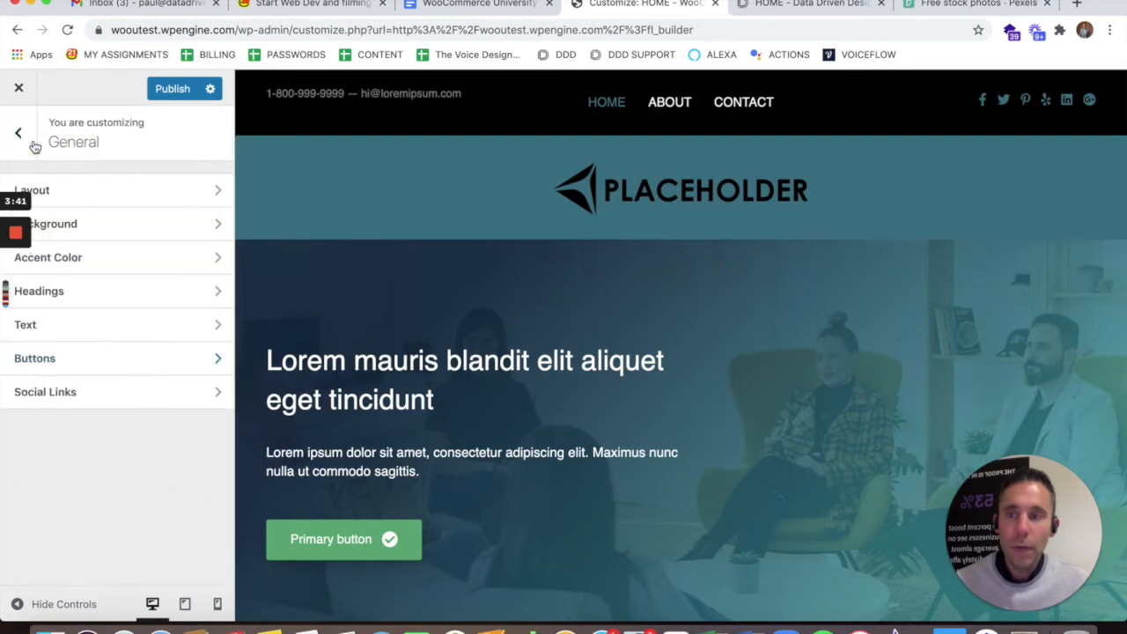
{"action": "left_click", "coordinate": [115, 303]}
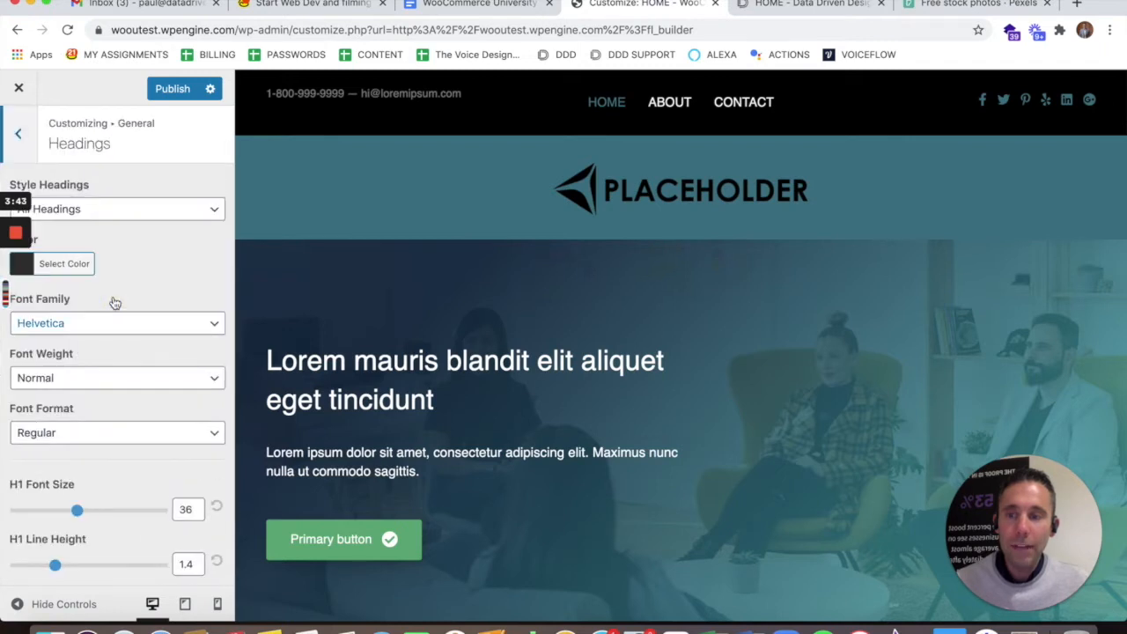
Set the font family of all headings to PT Sans and check the headings in the page preview
{"action": "left_click", "coordinate": [113, 326]}
{"action": "scroll", "coordinate": [108, 388], "scroll_direction": "down", "scroll_amount": 15}
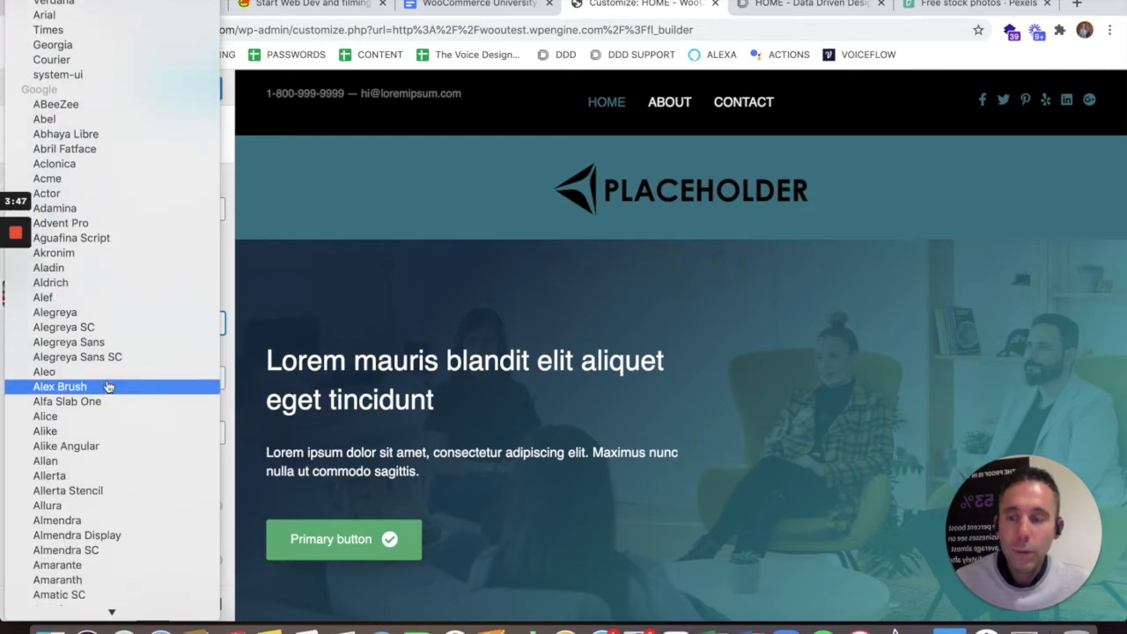
{"action": "scroll", "coordinate": [108, 387], "scroll_direction": "down", "scroll_amount": 20}
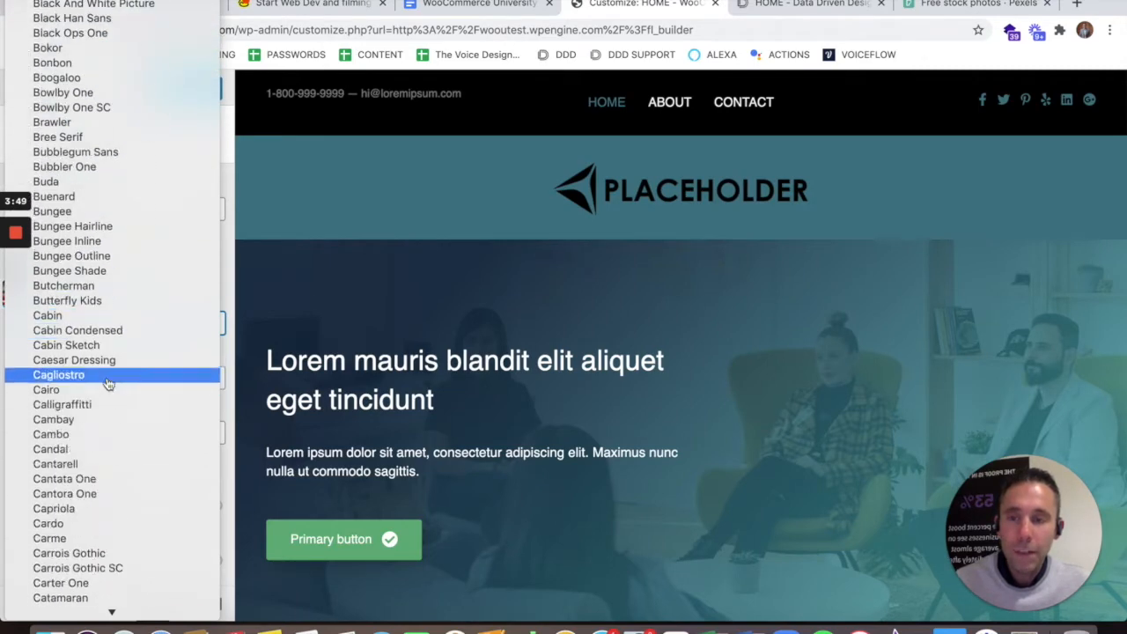
{"action": "scroll", "coordinate": [108, 384], "scroll_direction": "down", "scroll_amount": 20}
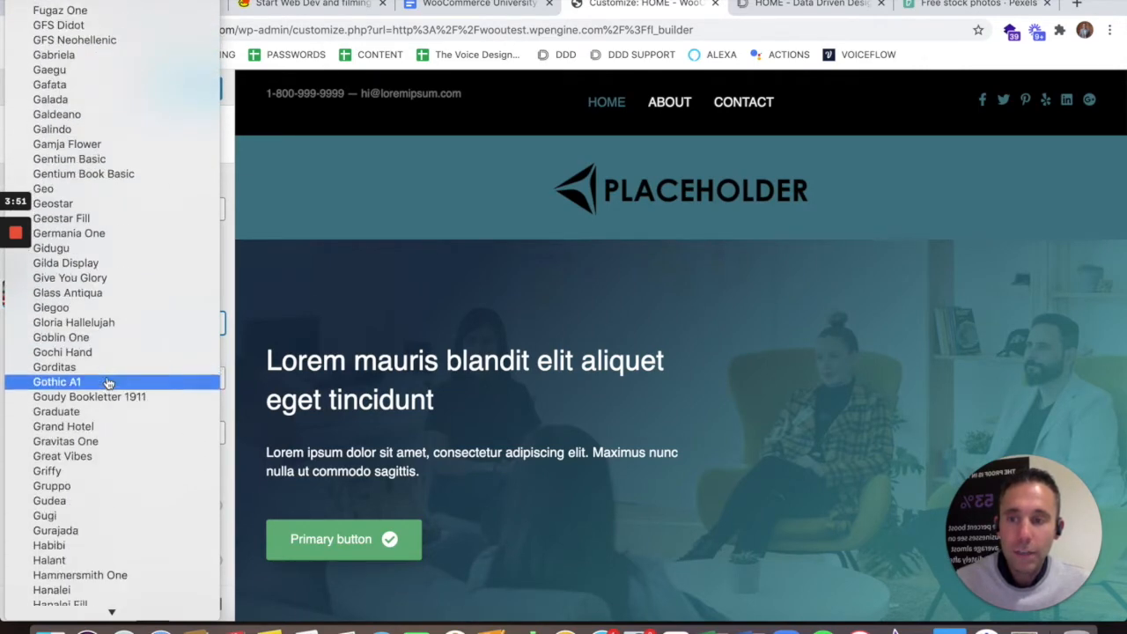
{"action": "scroll", "coordinate": [108, 384], "scroll_direction": "down", "scroll_amount": 20}
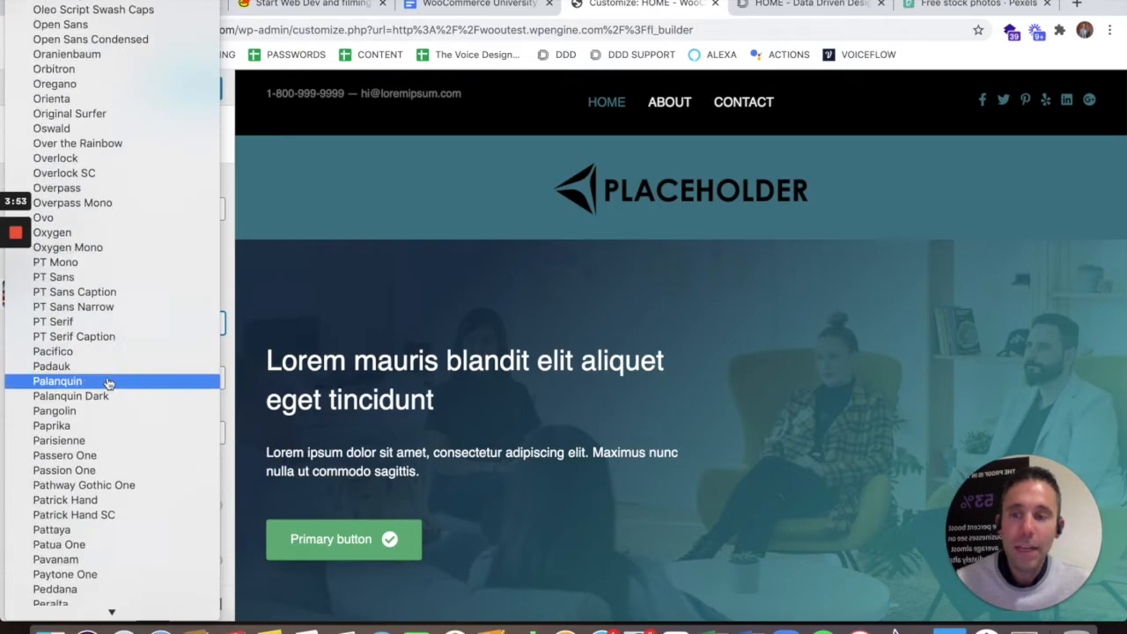
{"action": "scroll", "coordinate": [109, 384], "scroll_direction": "up", "scroll_amount": 6}
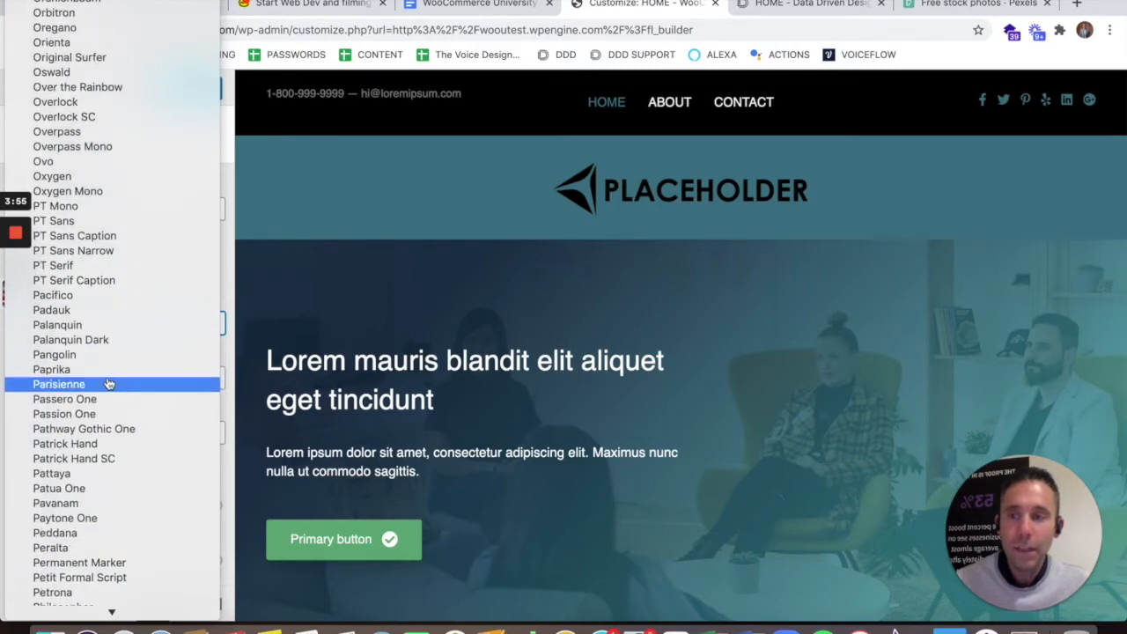
{"action": "left_click", "coordinate": [55, 222]}
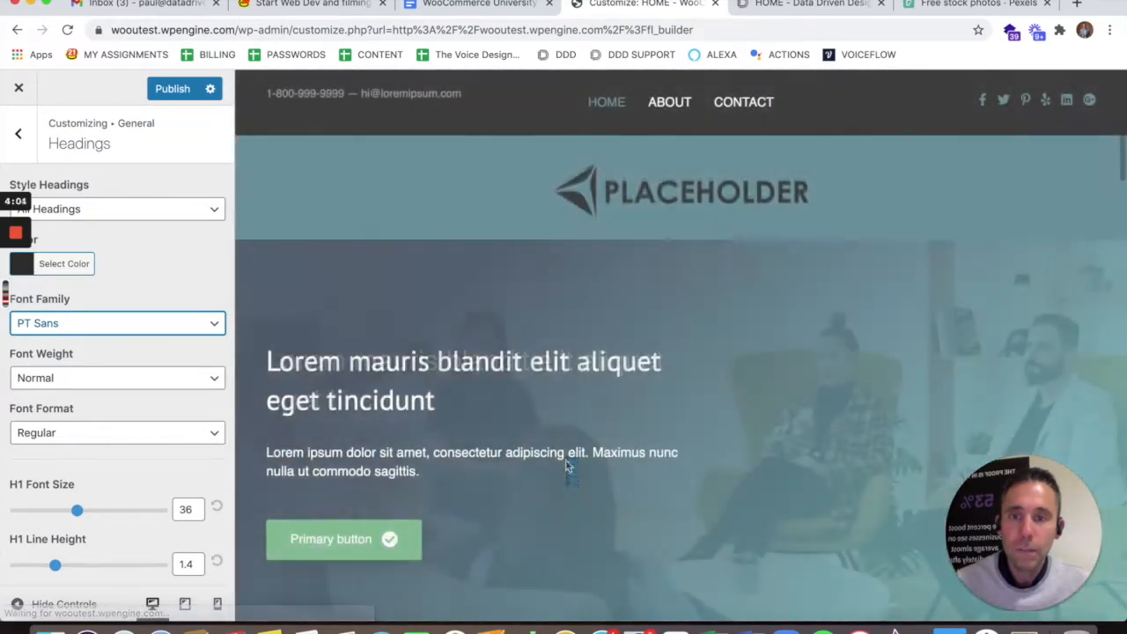
{"action": "scroll", "coordinate": [621, 423], "scroll_direction": "down", "scroll_amount": 10}
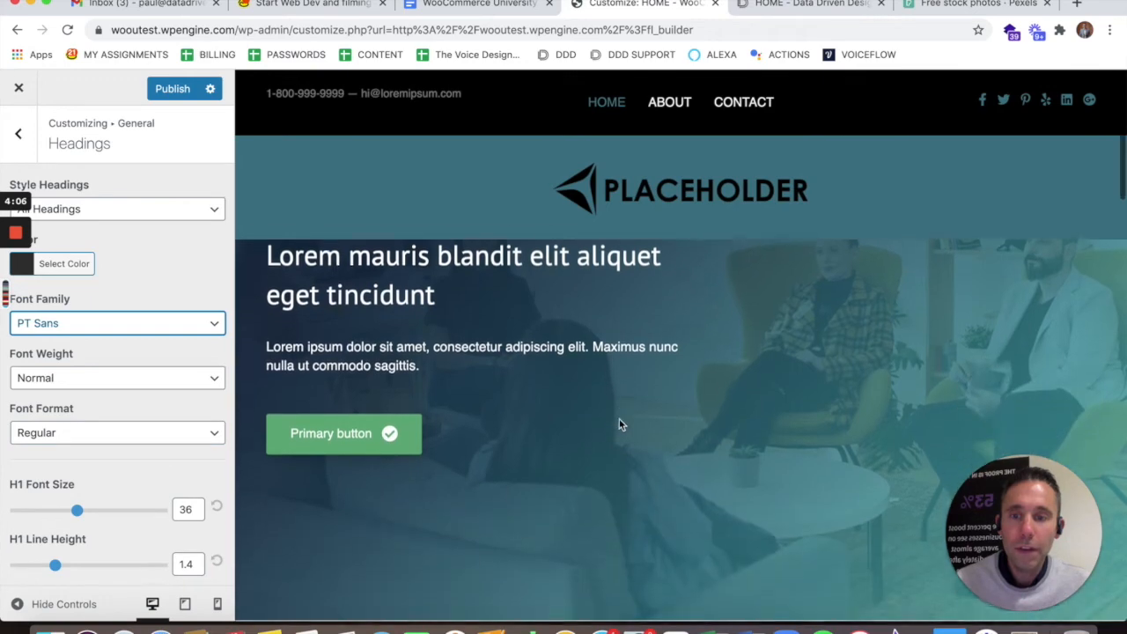
{"action": "scroll", "coordinate": [535, 355], "scroll_direction": "down", "scroll_amount": 3}
{"action": "scroll", "coordinate": [535, 360], "scroll_direction": "up", "scroll_amount": 6}
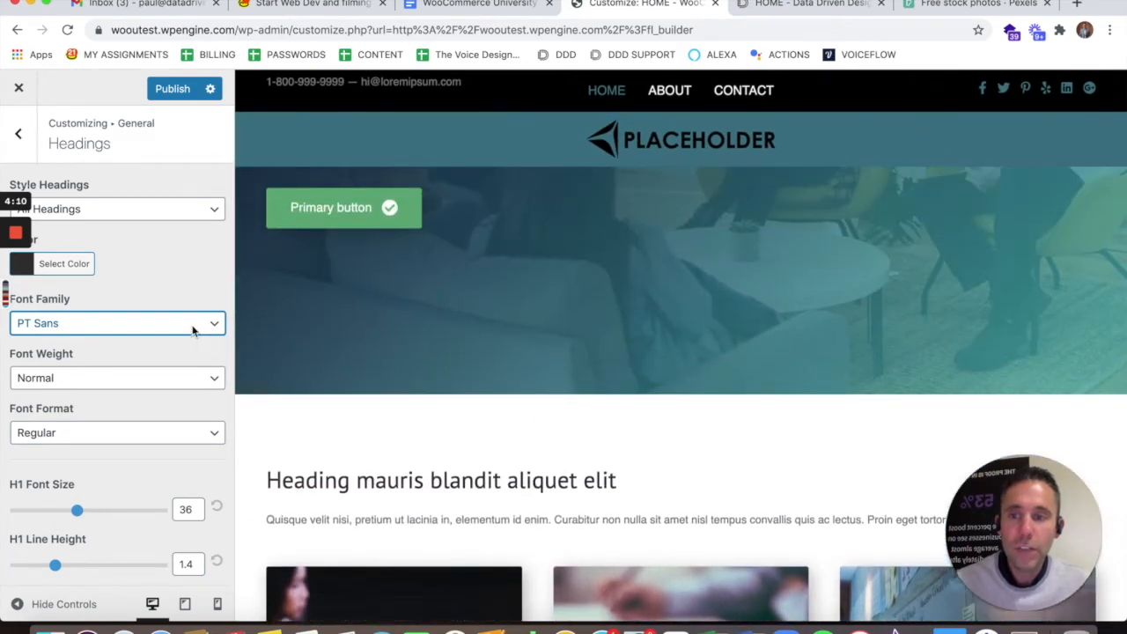
Change the font family of all headings to the Google font Barlow
{"action": "left_click", "coordinate": [194, 326]}
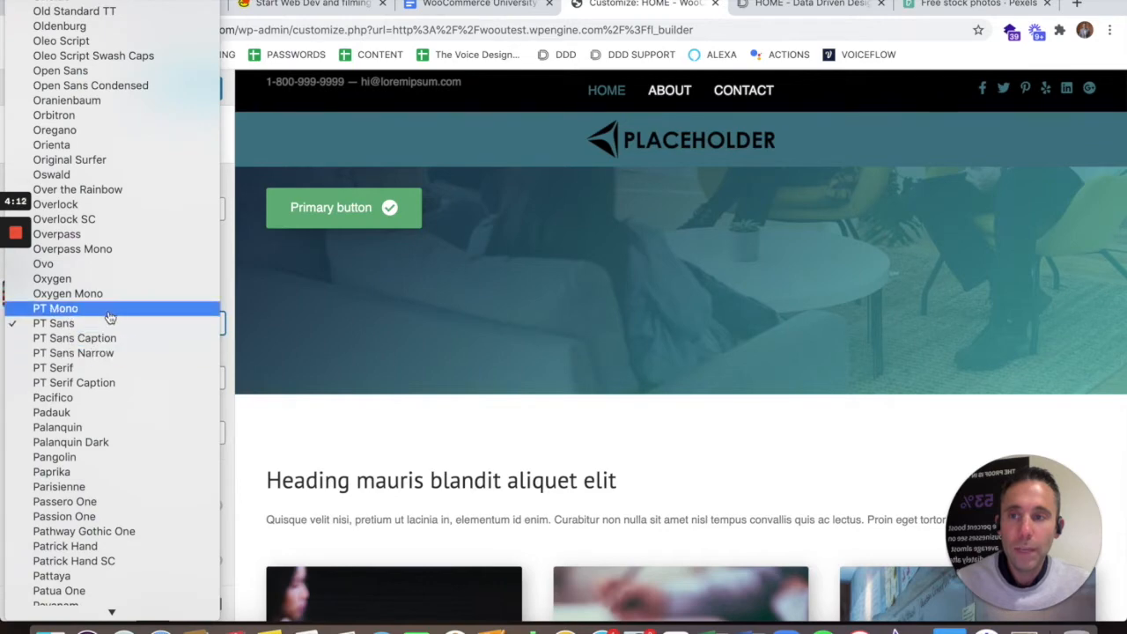
{"action": "scroll", "coordinate": [115, 312], "scroll_direction": "down", "scroll_amount": 20}
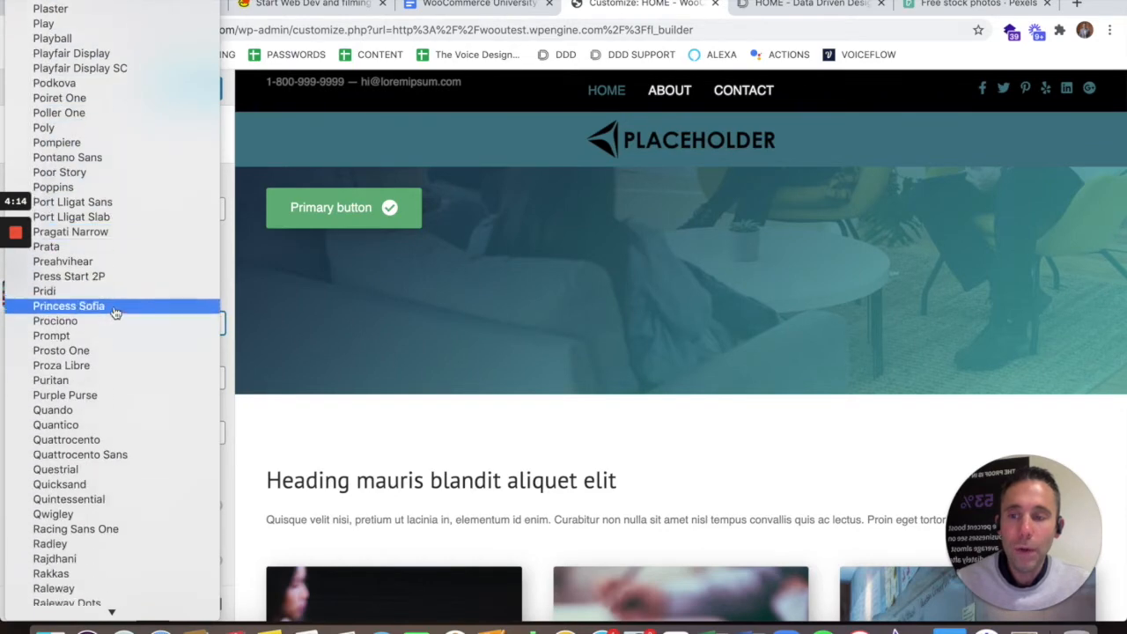
{"action": "scroll", "coordinate": [114, 312], "scroll_direction": "down", "scroll_amount": 10}
{"action": "scroll", "coordinate": [114, 311], "scroll_direction": "up", "scroll_amount": 20}
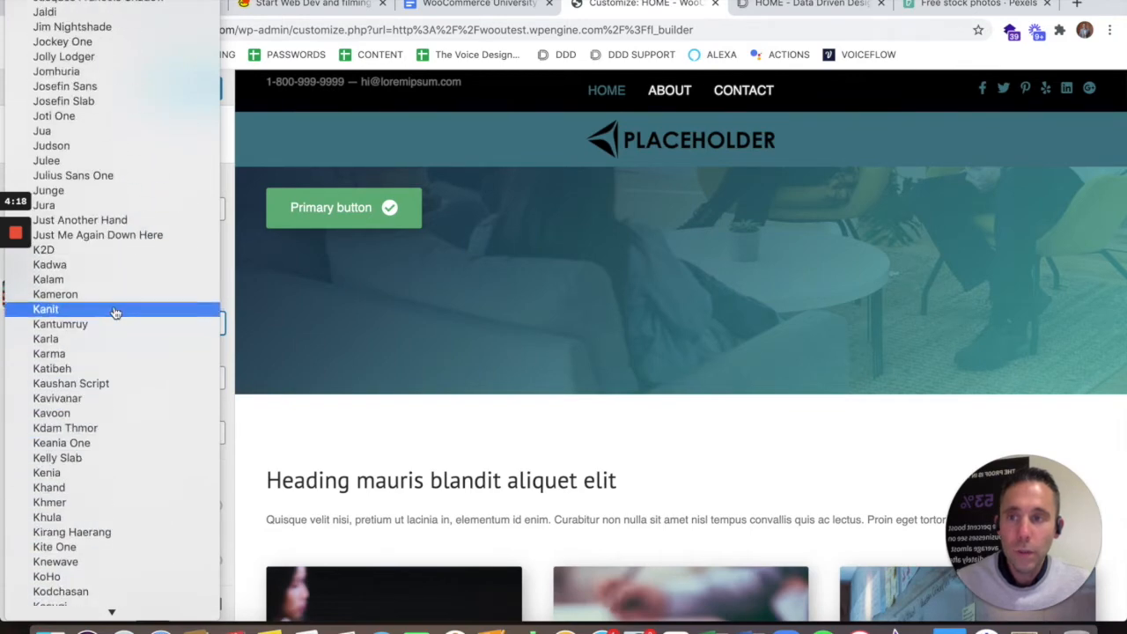
{"action": "scroll", "coordinate": [115, 312], "scroll_direction": "up", "scroll_amount": 20}
{"action": "scroll", "coordinate": [115, 311], "scroll_direction": "up", "scroll_amount": 20}
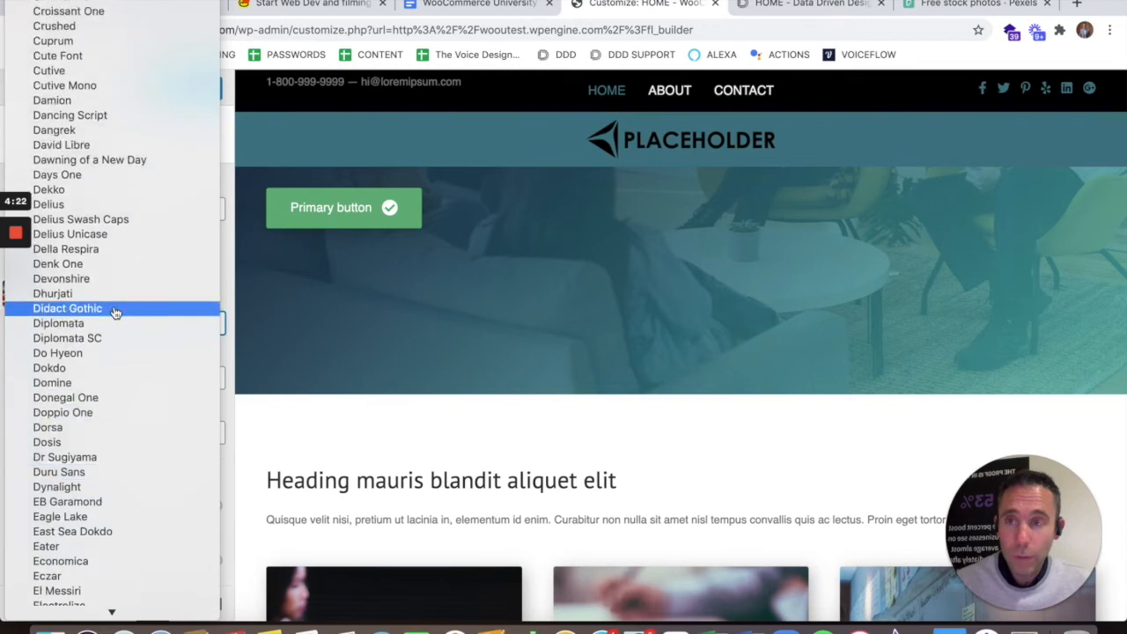
{"action": "scroll", "coordinate": [114, 312], "scroll_direction": "down", "scroll_amount": 3}
{"action": "scroll", "coordinate": [115, 312], "scroll_direction": "up", "scroll_amount": 20}
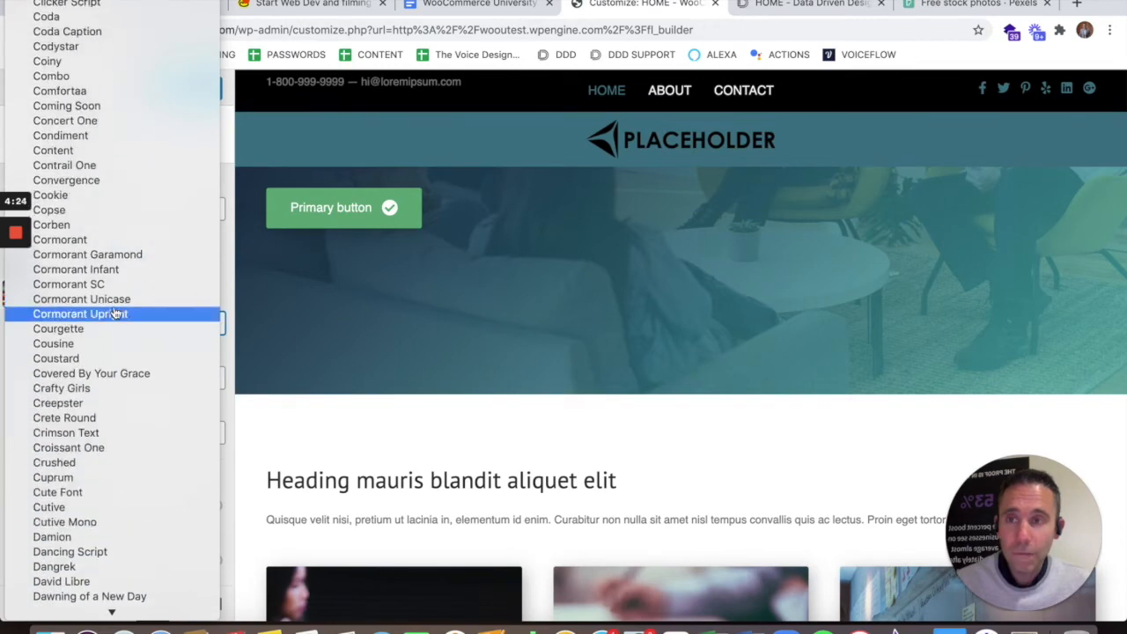
{"action": "scroll", "coordinate": [115, 311], "scroll_direction": "up", "scroll_amount": 20}
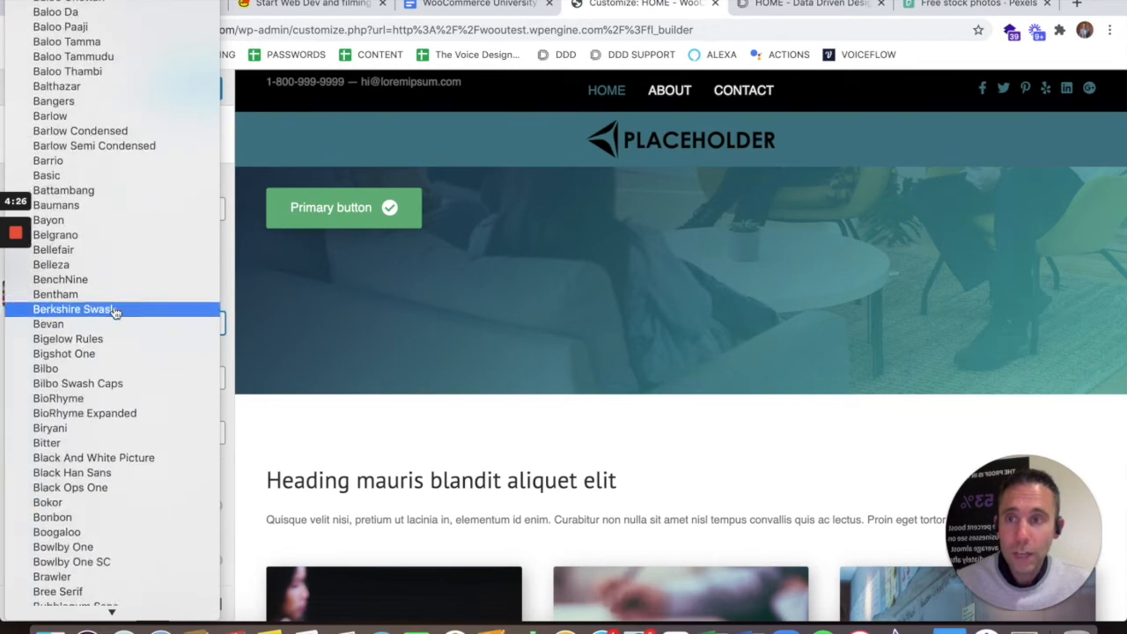
{"action": "scroll", "coordinate": [115, 311], "scroll_direction": "down", "scroll_amount": 3}
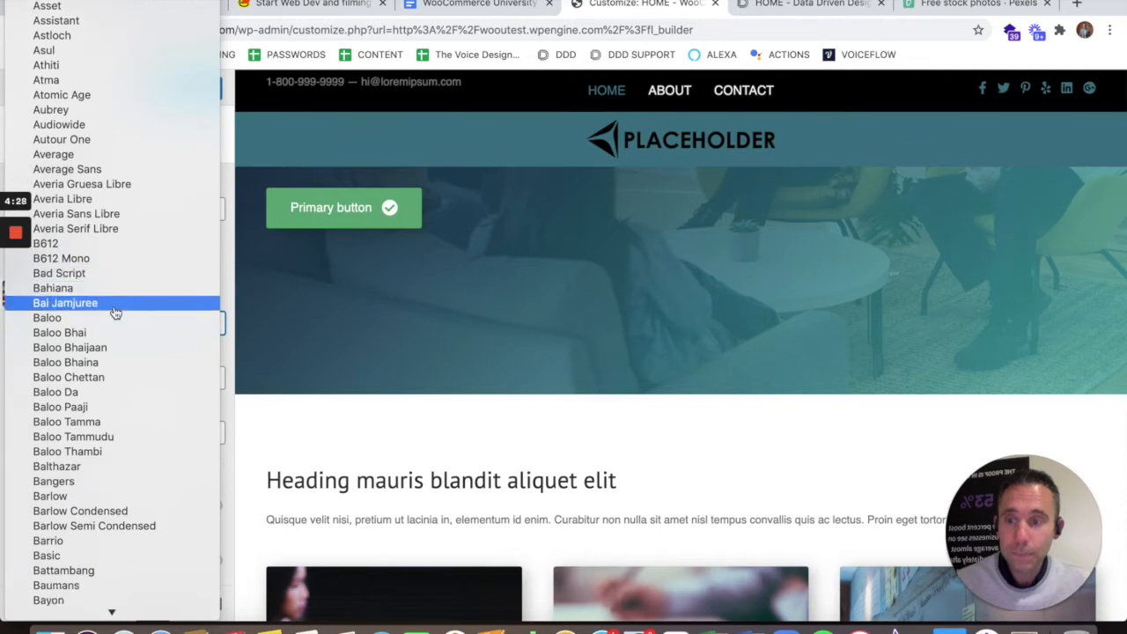
{"action": "scroll", "coordinate": [115, 436], "scroll_direction": "down", "scroll_amount": 5}
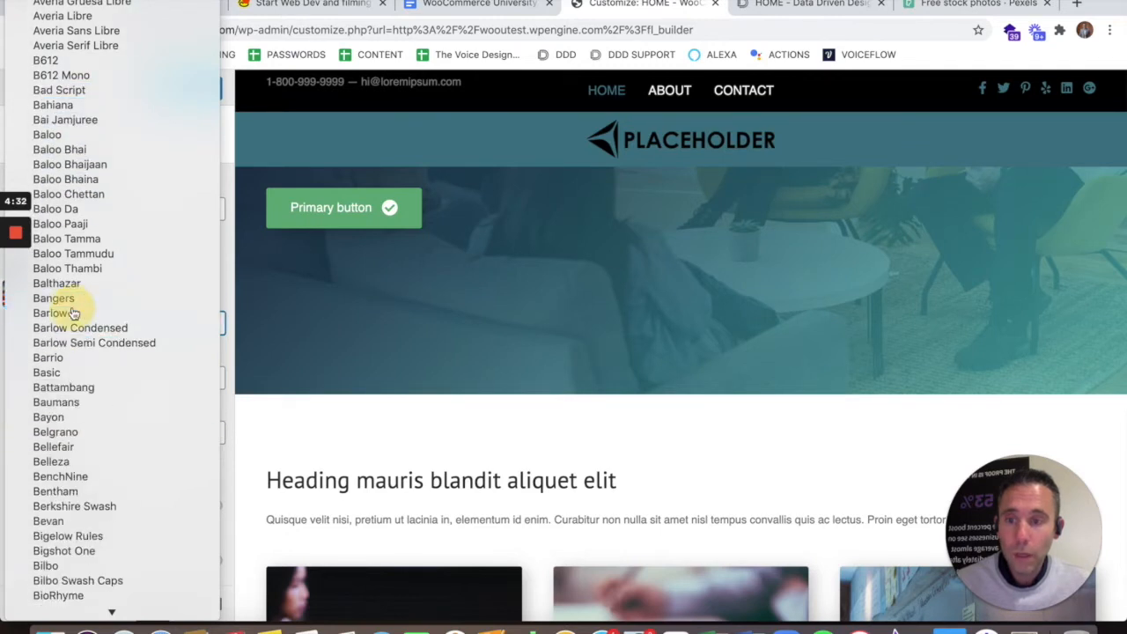
{"action": "left_click", "coordinate": [73, 313]}
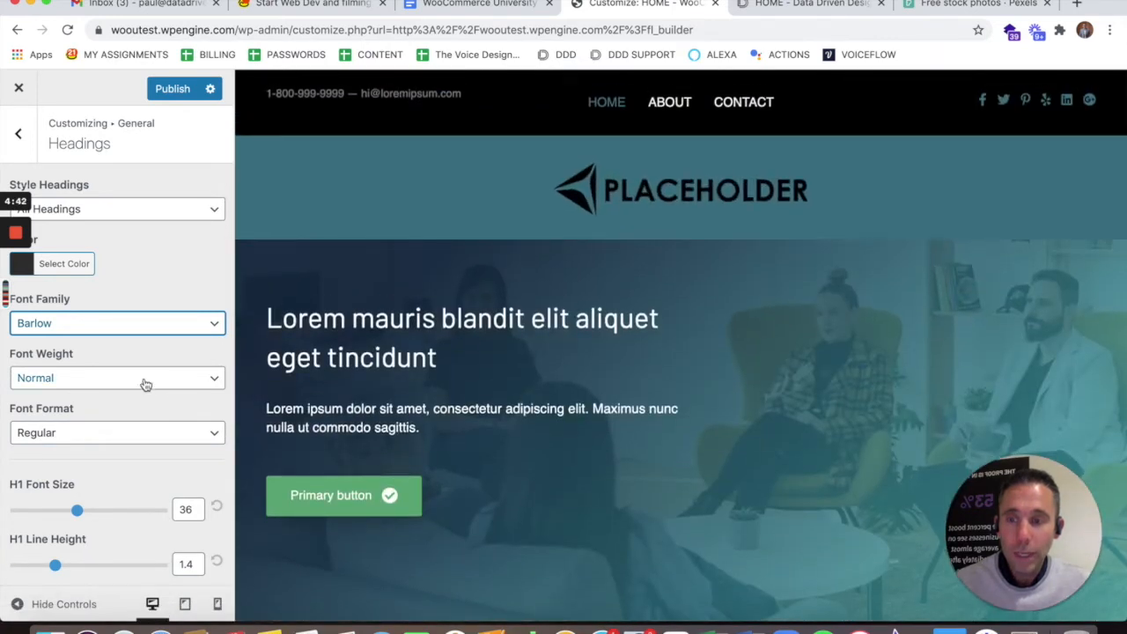
Set the heading font weight to Thin and the font format to Uppercase
{"action": "left_click", "coordinate": [114, 394]}
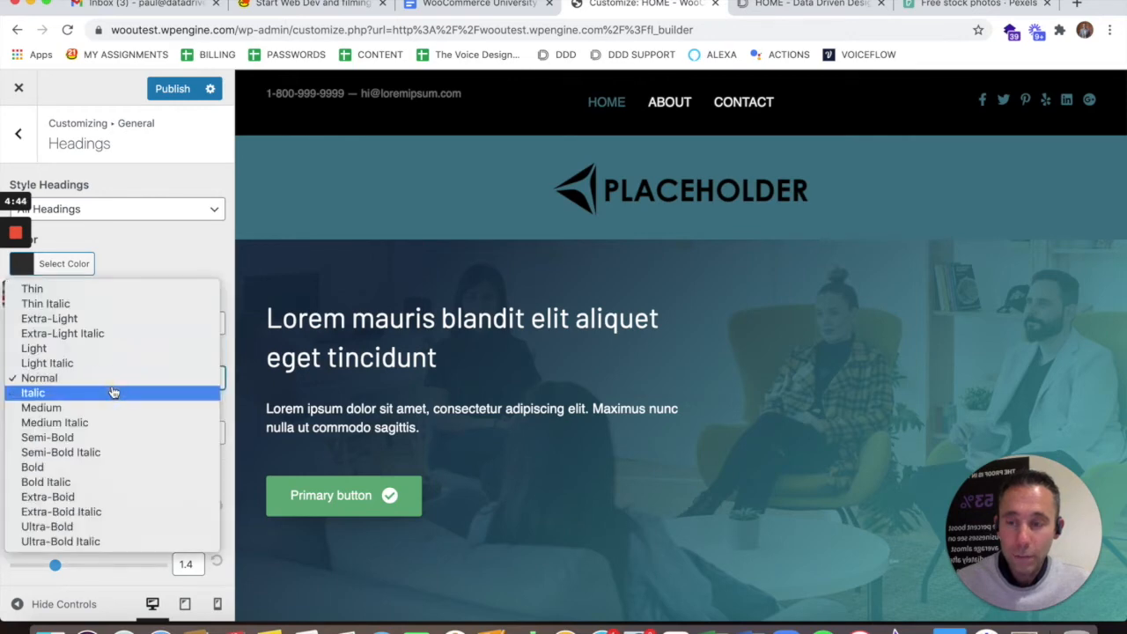
{"action": "left_click", "coordinate": [70, 290]}
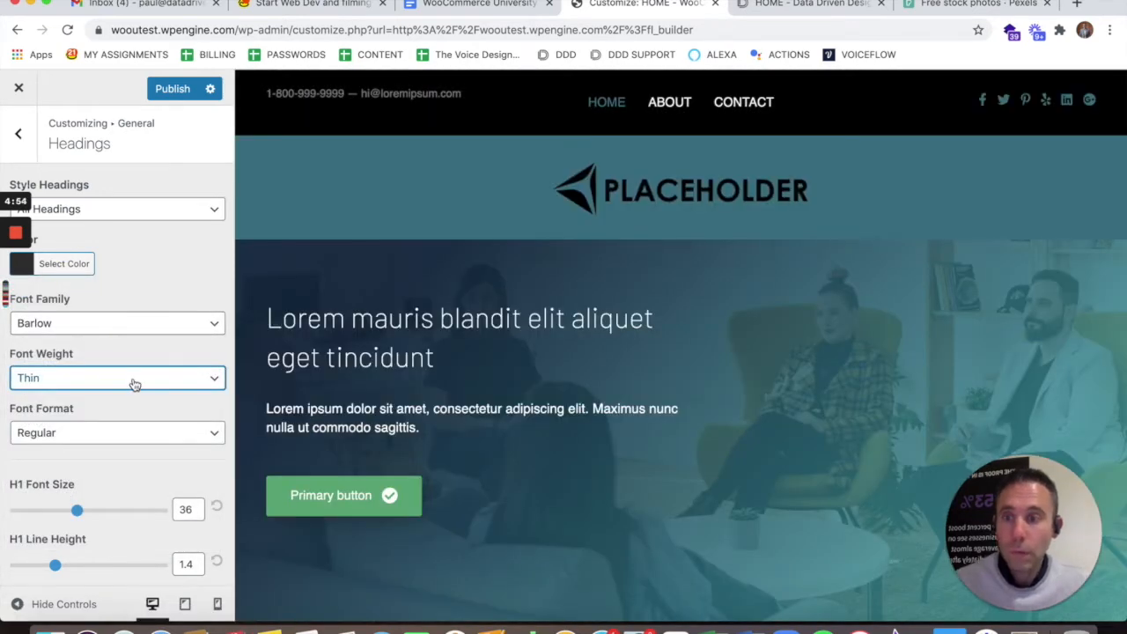
{"action": "left_click", "coordinate": [137, 436]}
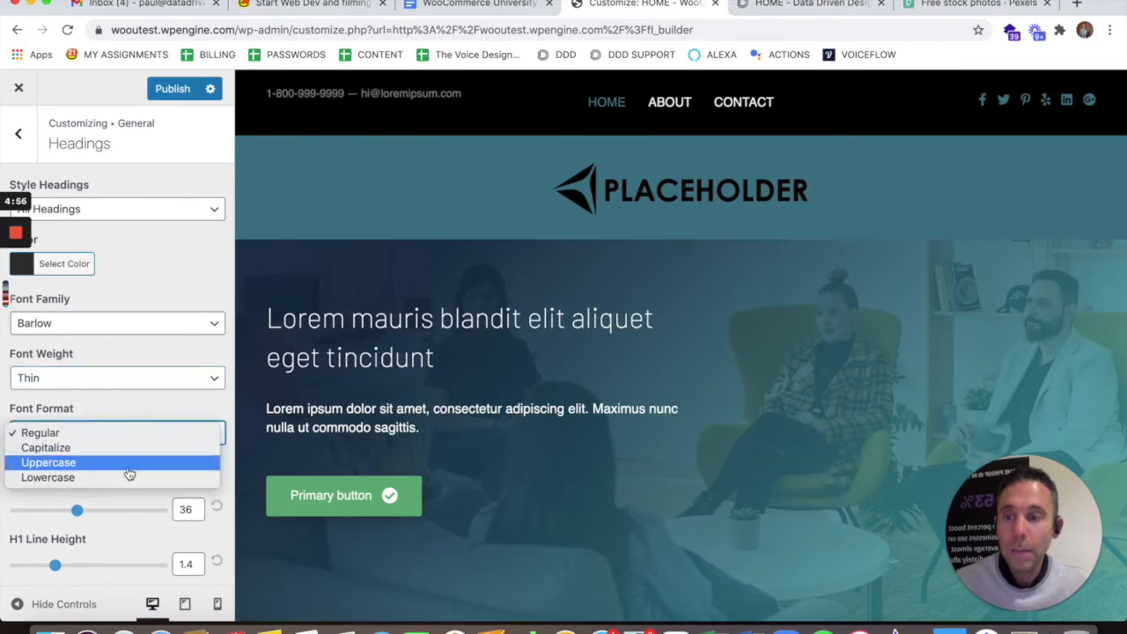
{"action": "left_click", "coordinate": [129, 463]}
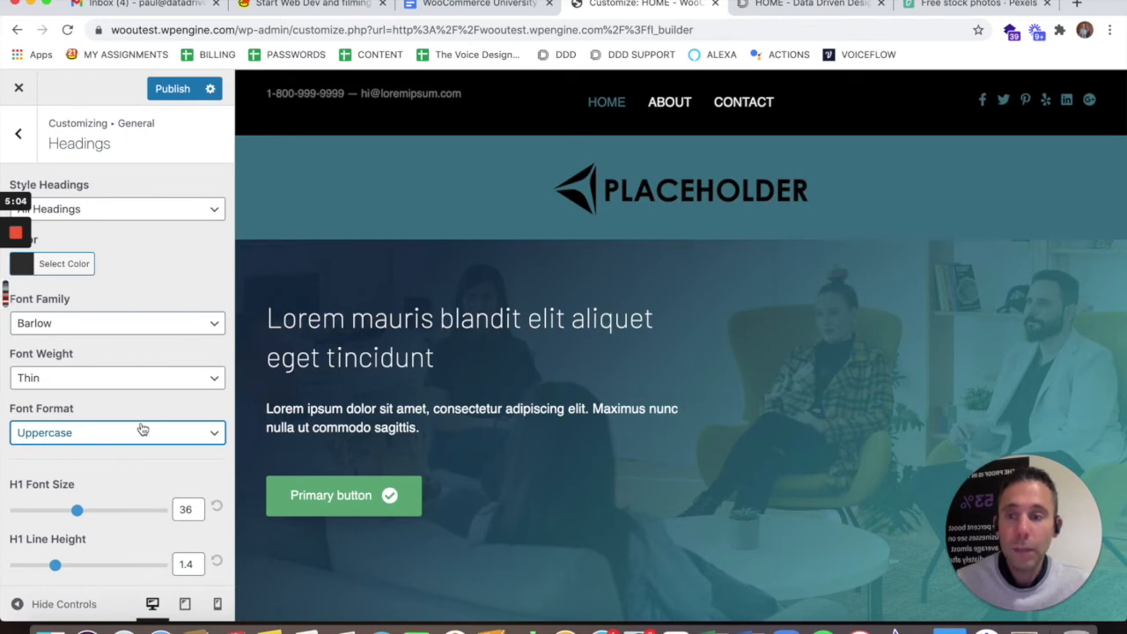
Try the Capitalize font format for all headings and switch back to Uppercase
{"action": "left_click", "coordinate": [148, 435]}
{"action": "left_click", "coordinate": [148, 421]}
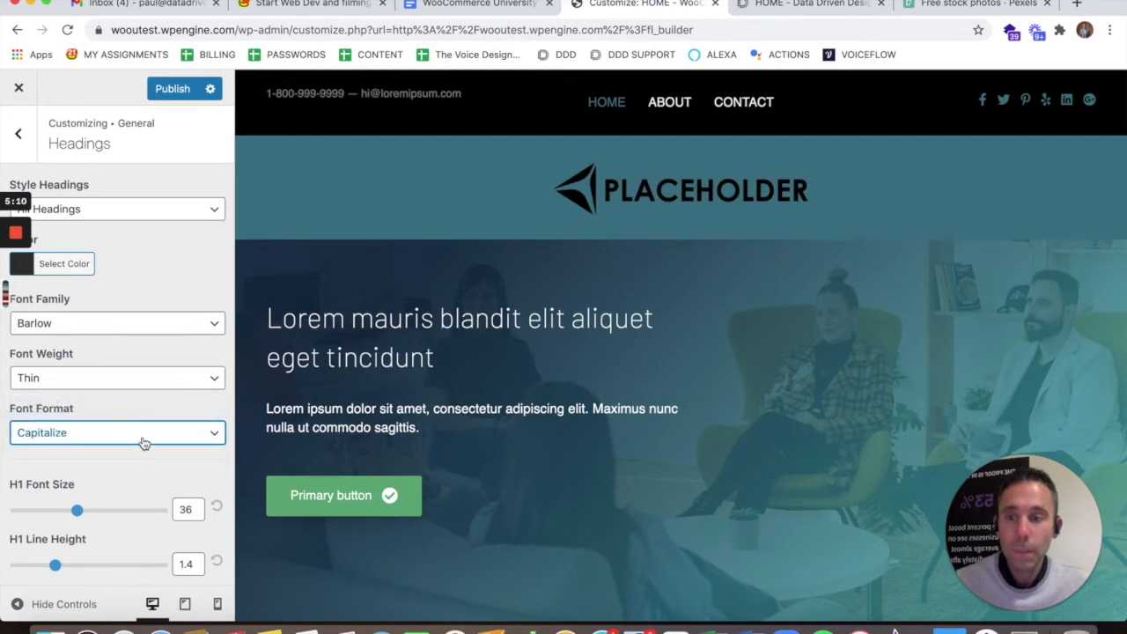
{"action": "left_click", "coordinate": [141, 439]}
{"action": "left_click", "coordinate": [132, 447]}
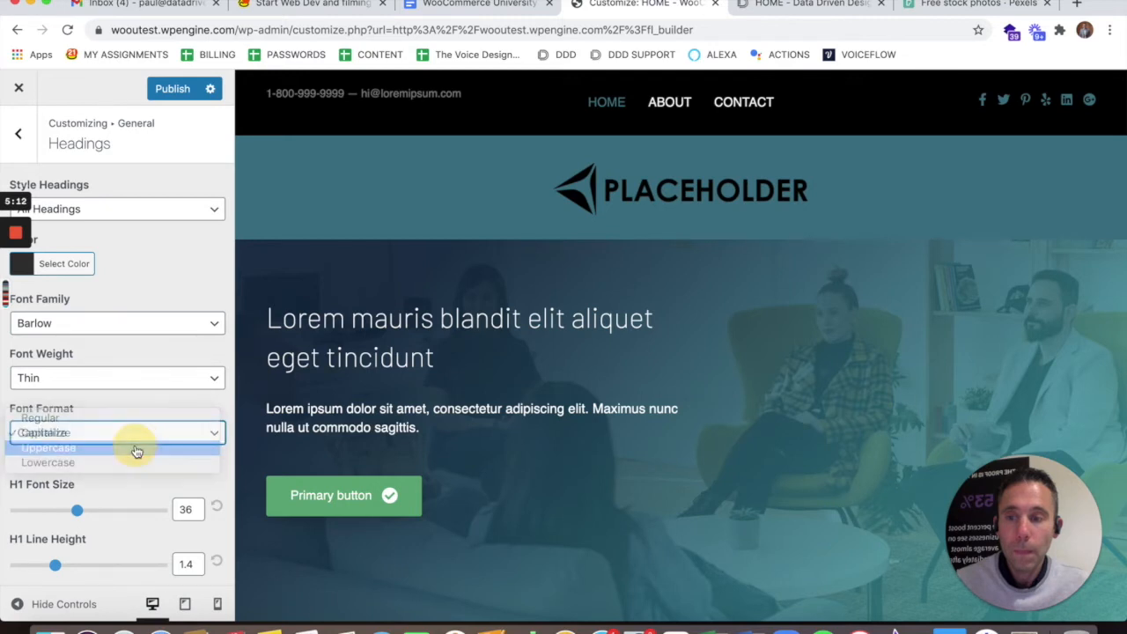
{"action": "scroll", "coordinate": [289, 420], "scroll_direction": "down", "scroll_amount": 1}
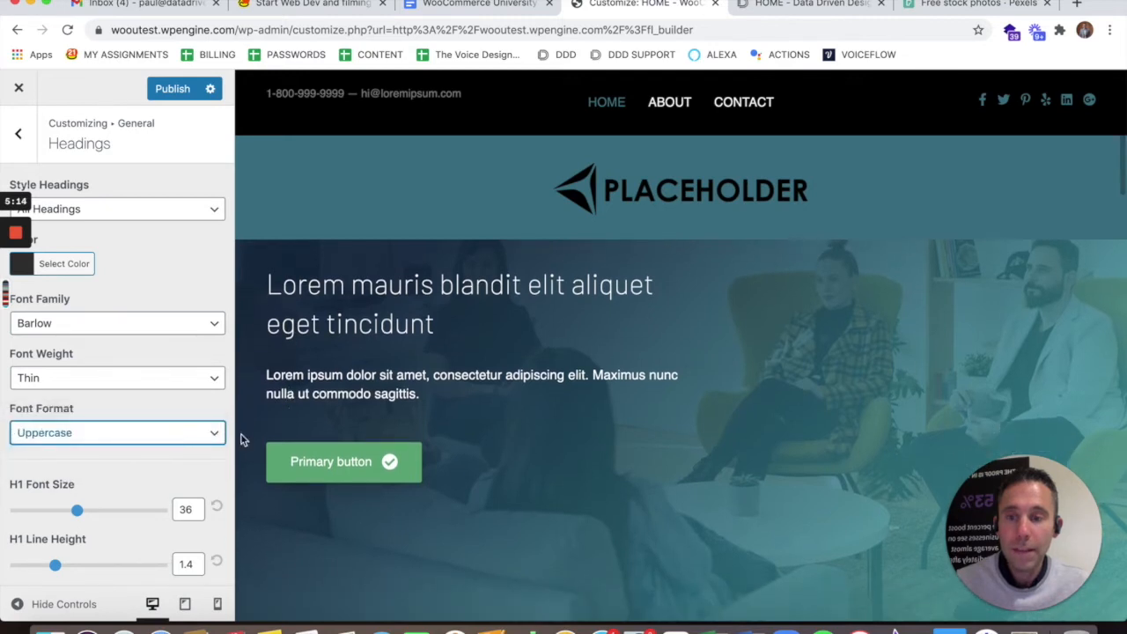
{"action": "left_click", "coordinate": [104, 439]}
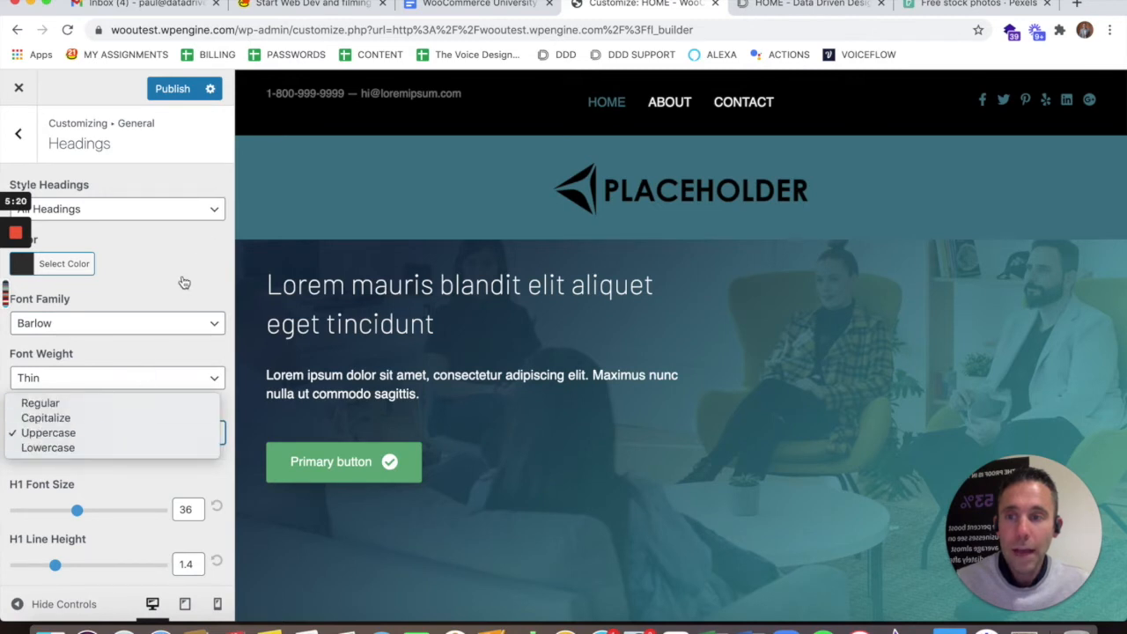
{"action": "left_click", "coordinate": [201, 184]}
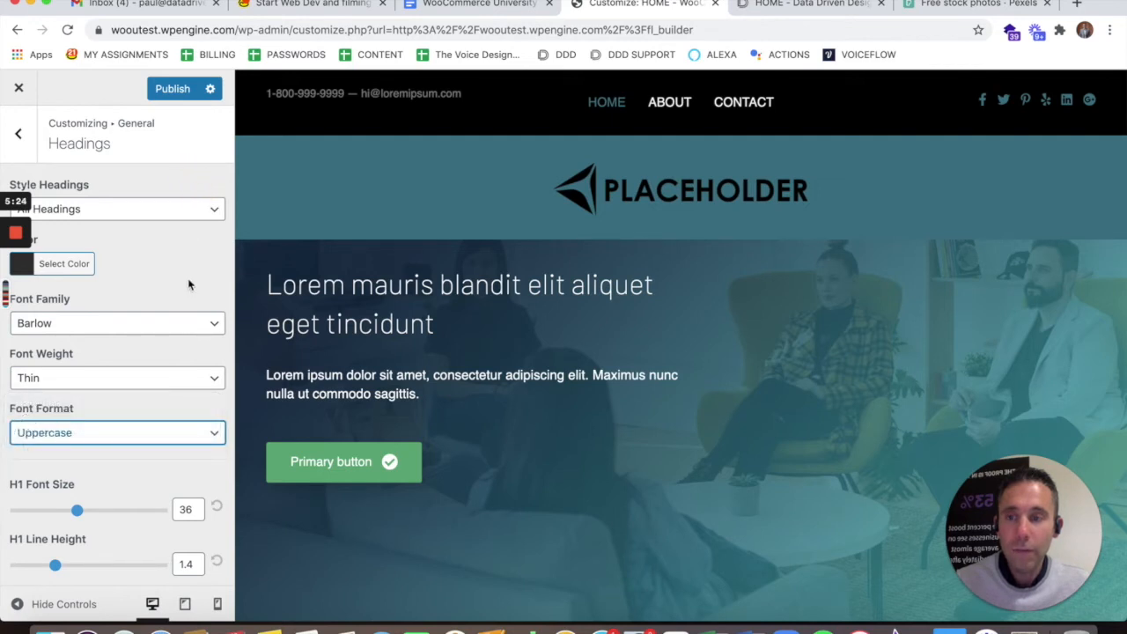
Set the font family of the site's body text to the Google font Lato, with the font weight at Normal
{"action": "scroll", "coordinate": [146, 273], "scroll_direction": "down", "scroll_amount": 10}
{"action": "scroll", "coordinate": [150, 282], "scroll_direction": "up", "scroll_amount": 10}
{"action": "left_click", "coordinate": [18, 133]}
{"action": "left_click", "coordinate": [109, 330]}
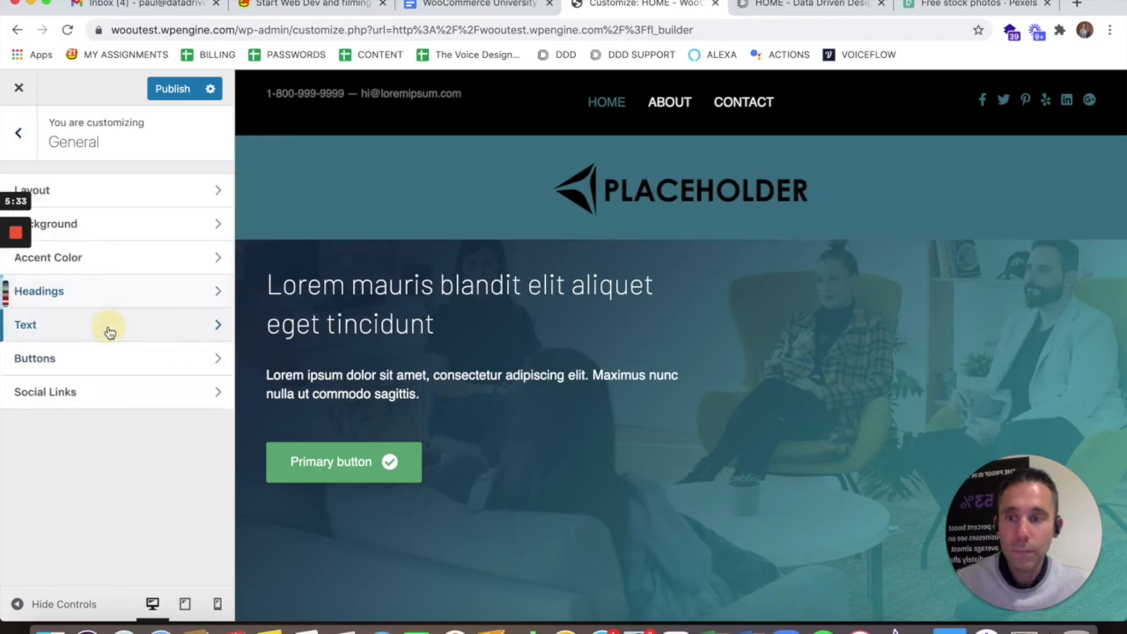
{"action": "triple_click", "coordinate": [315, 389]}
{"action": "left_click", "coordinate": [174, 327]}
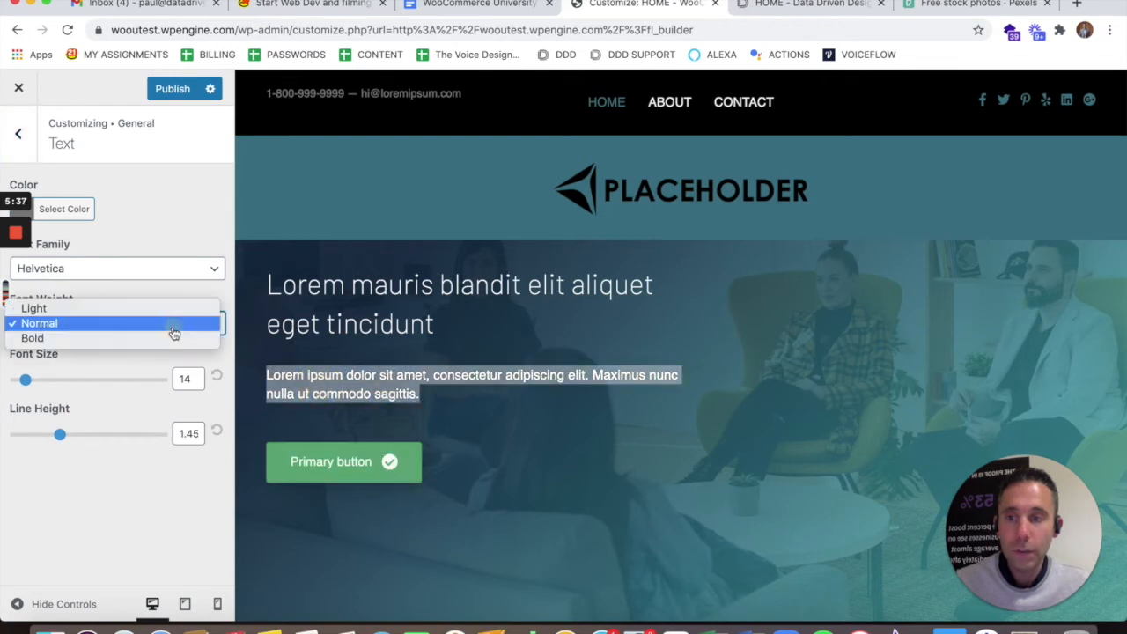
{"action": "left_click", "coordinate": [173, 279]}
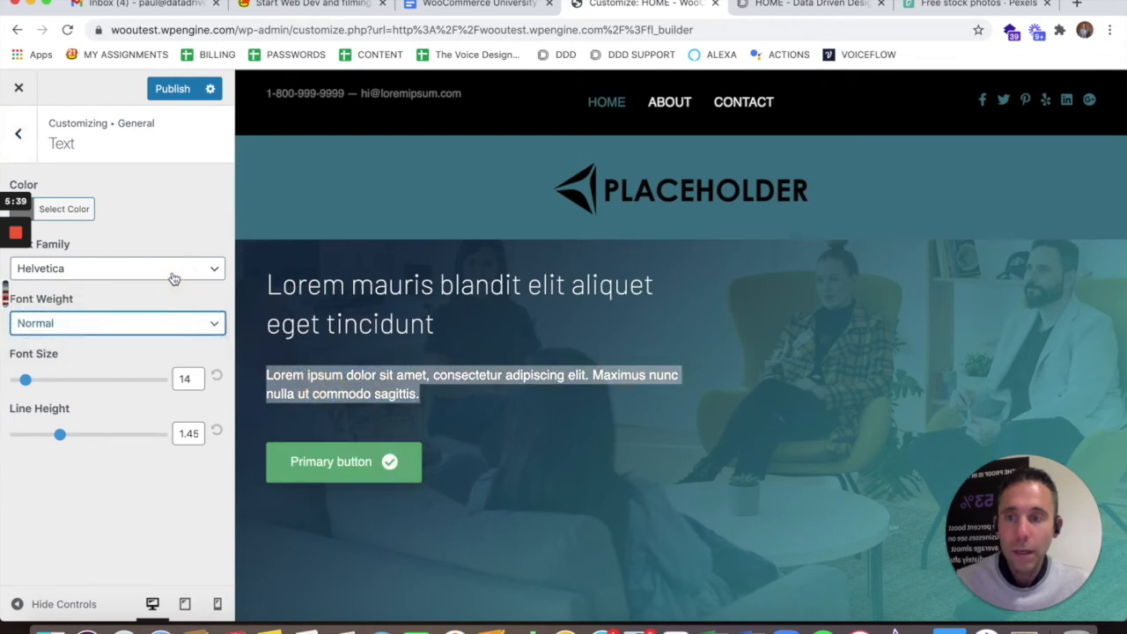
{"action": "left_click", "coordinate": [174, 279]}
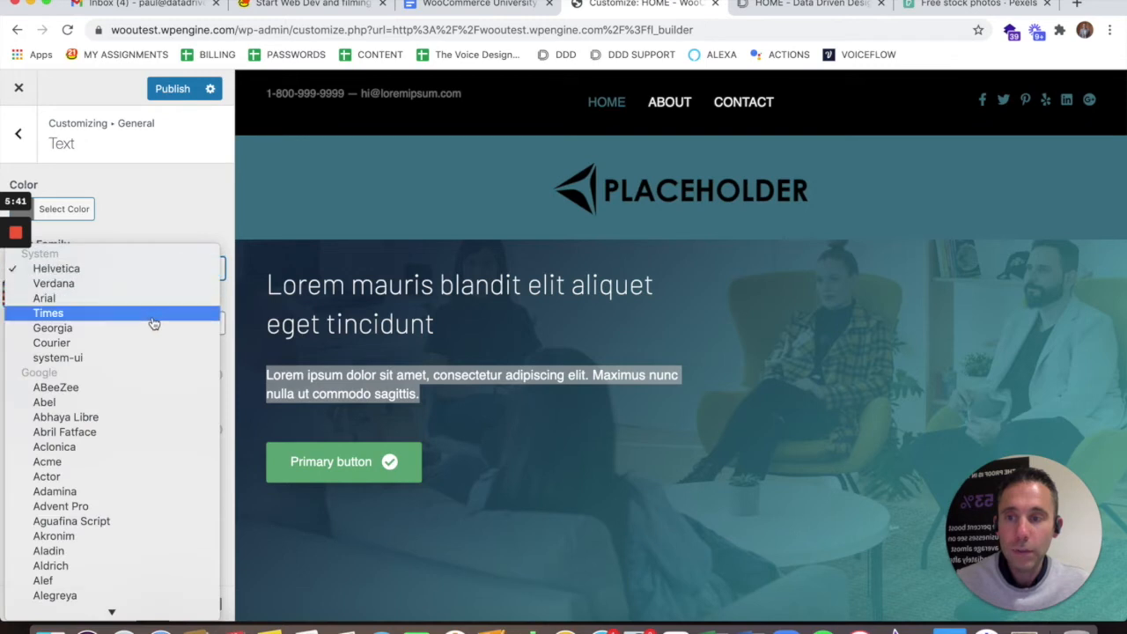
{"action": "scroll", "coordinate": [151, 431], "scroll_direction": "down", "scroll_amount": 10}
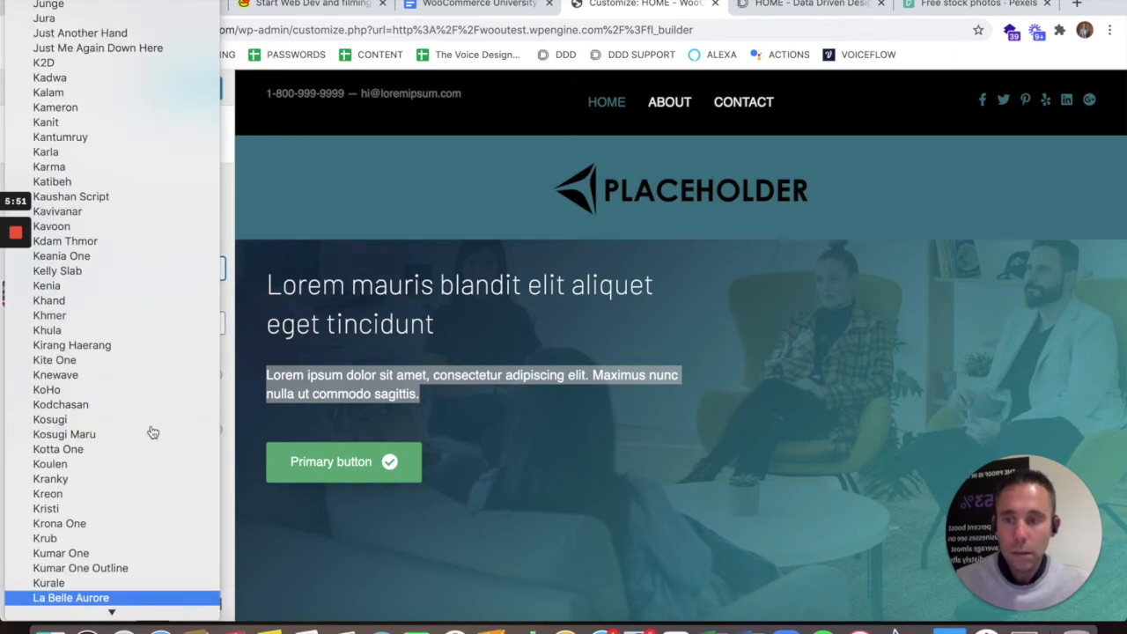
{"action": "scroll", "coordinate": [152, 441], "scroll_direction": "down", "scroll_amount": 5}
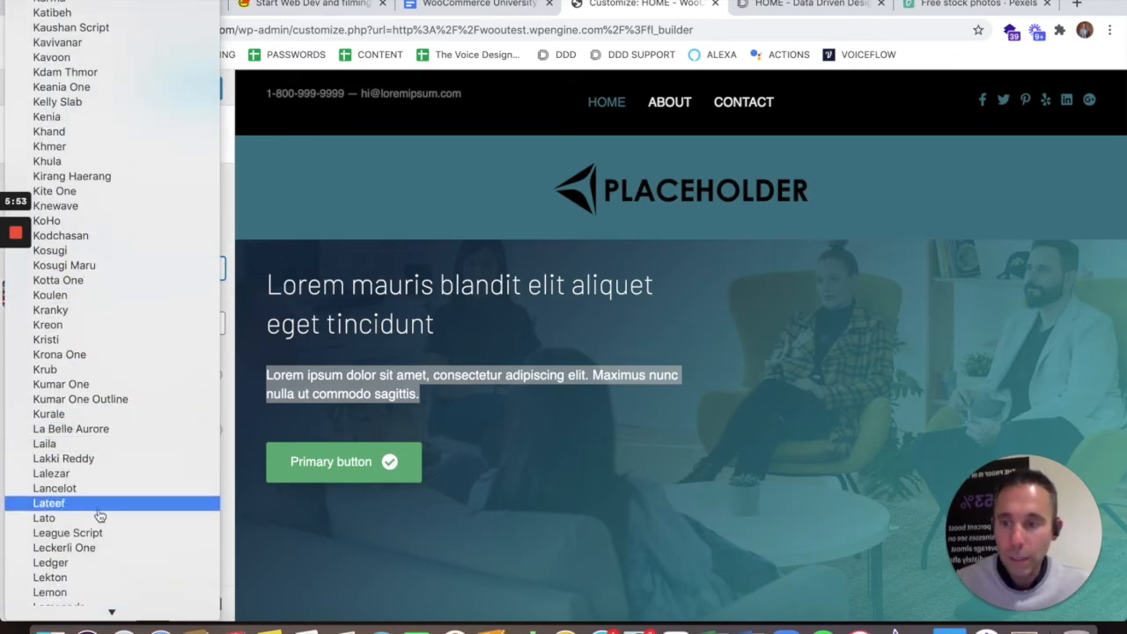
{"action": "left_click", "coordinate": [101, 517]}
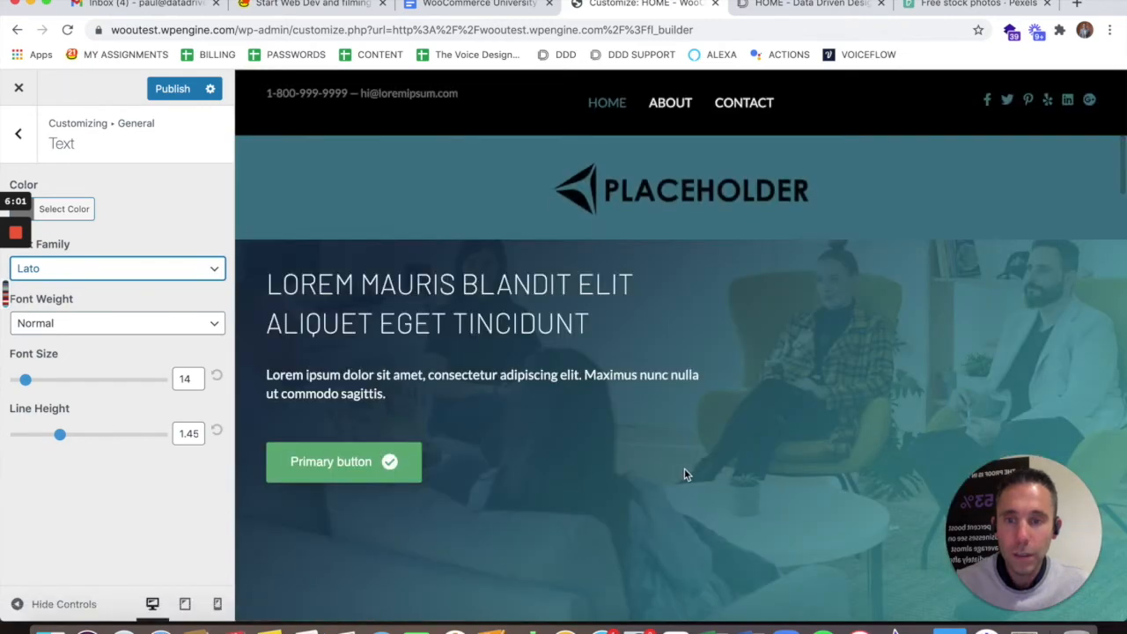
Check the heading and body text fonts throughout the home page preview
{"action": "scroll", "coordinate": [686, 467], "scroll_direction": "down", "scroll_amount": 5}
{"action": "scroll", "coordinate": [684, 472], "scroll_direction": "down", "scroll_amount": 2}
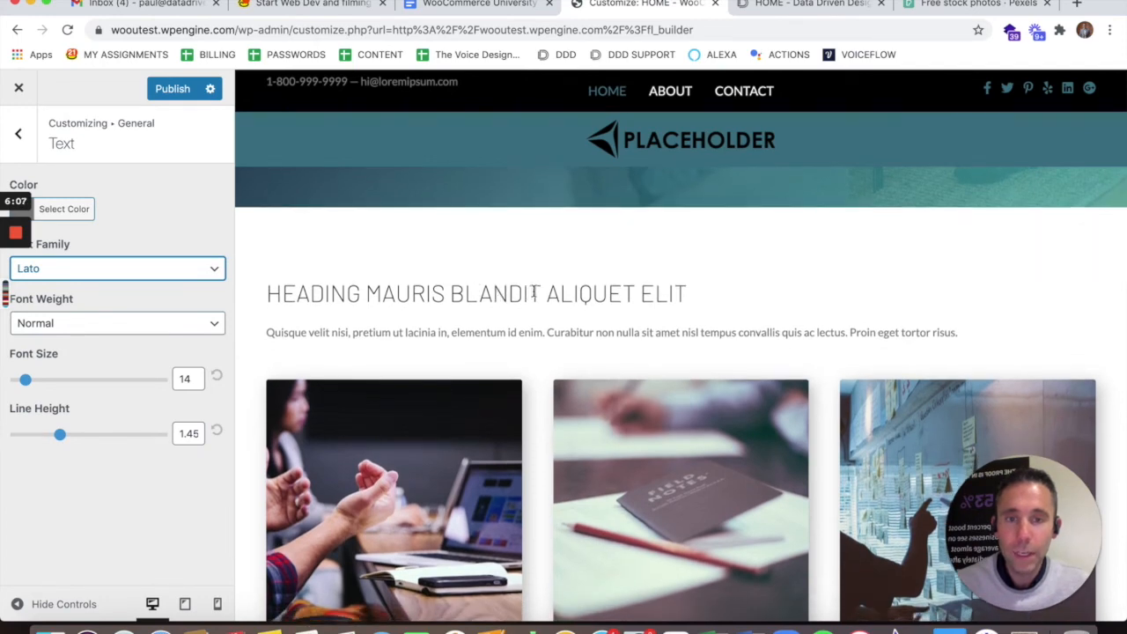
{"action": "scroll", "coordinate": [533, 291], "scroll_direction": "down", "scroll_amount": 2}
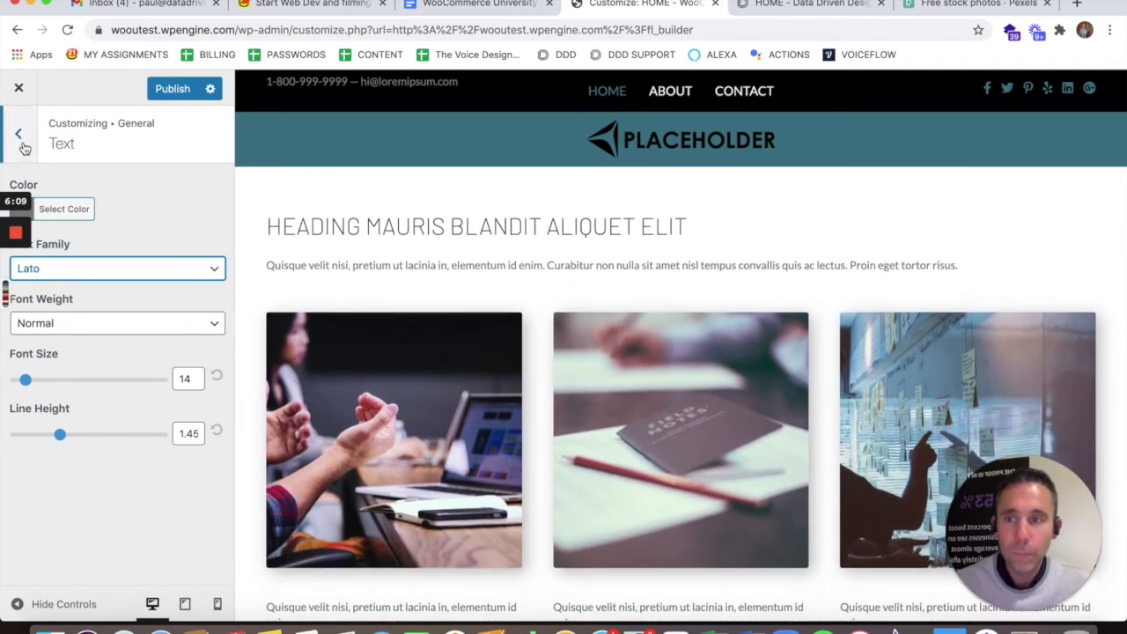
{"action": "scroll", "coordinate": [370, 256], "scroll_direction": "down", "scroll_amount": 2}
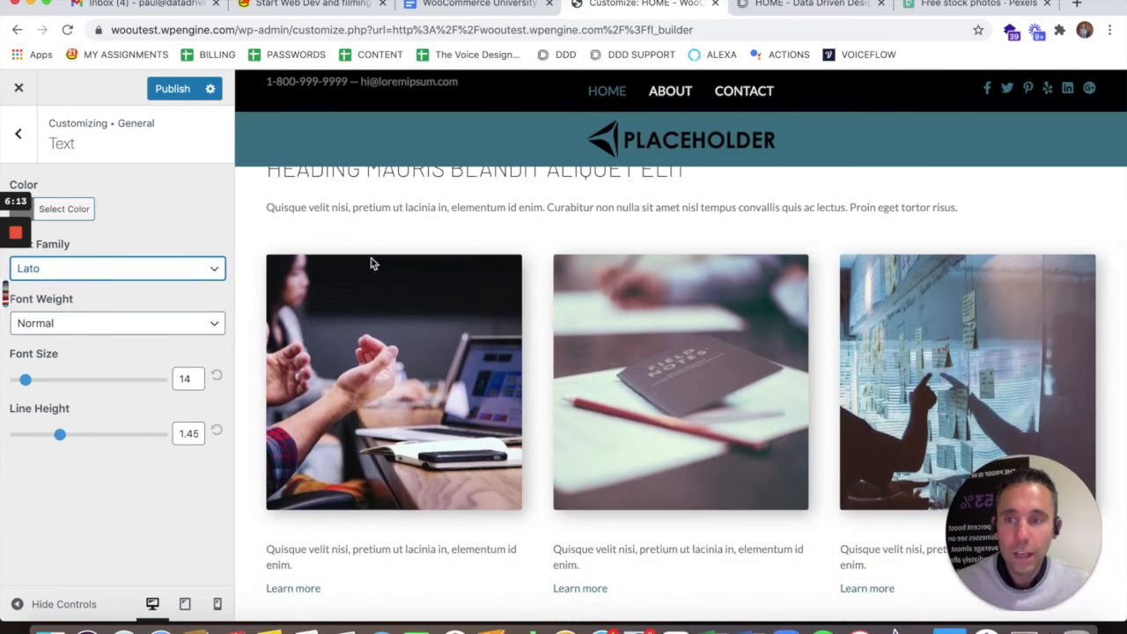
{"action": "scroll", "coordinate": [372, 263], "scroll_direction": "down", "scroll_amount": 6}
{"action": "scroll", "coordinate": [372, 258], "scroll_direction": "up", "scroll_amount": 10}
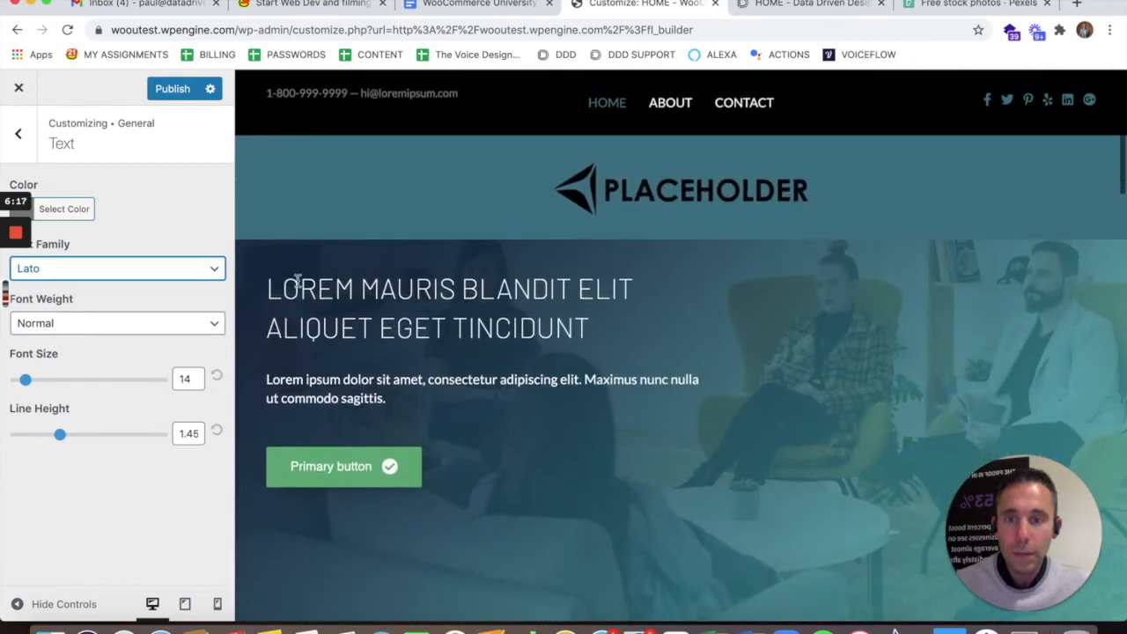
{"action": "scroll", "coordinate": [398, 327], "scroll_direction": "up", "scroll_amount": 1}
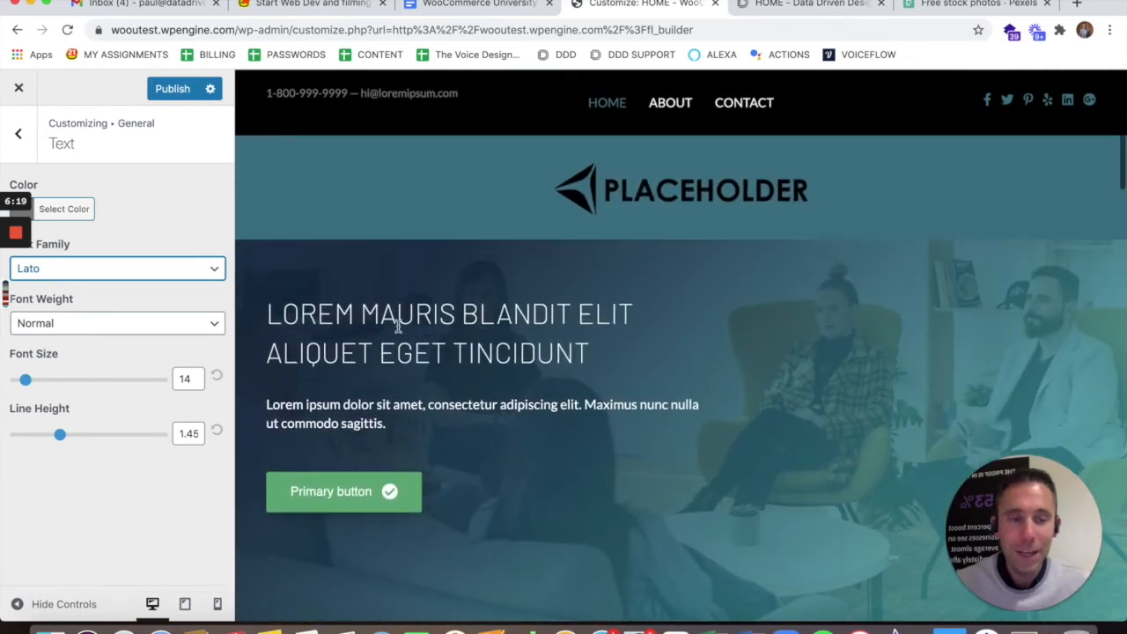
Publish the customizer changes and close the customizer
{"action": "left_click", "coordinate": [19, 133]}
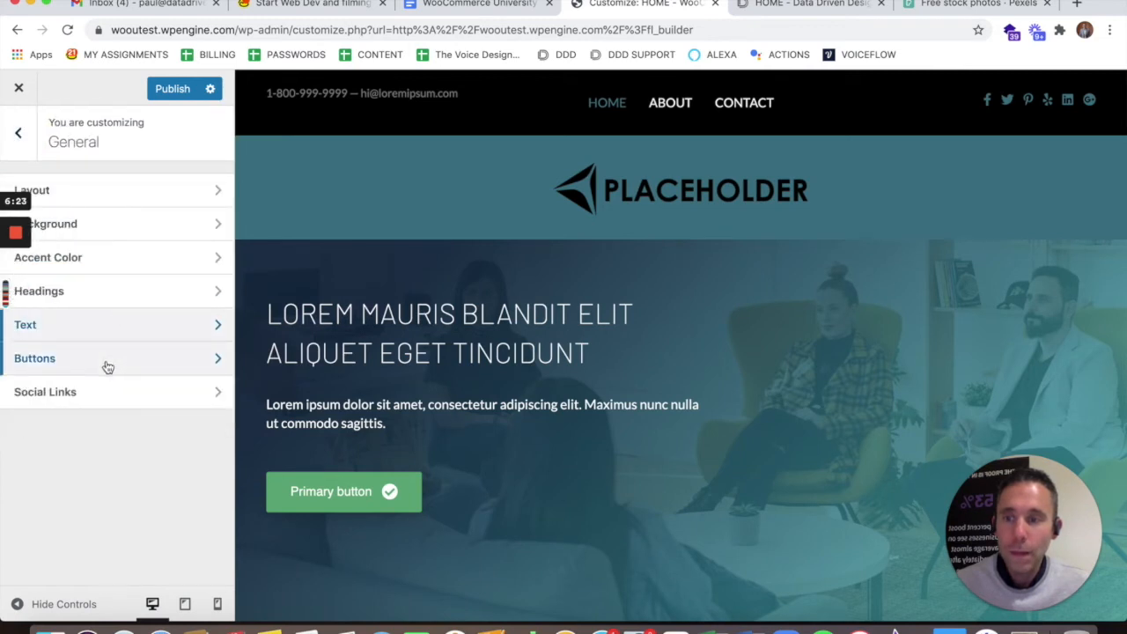
{"action": "left_click", "coordinate": [169, 89]}
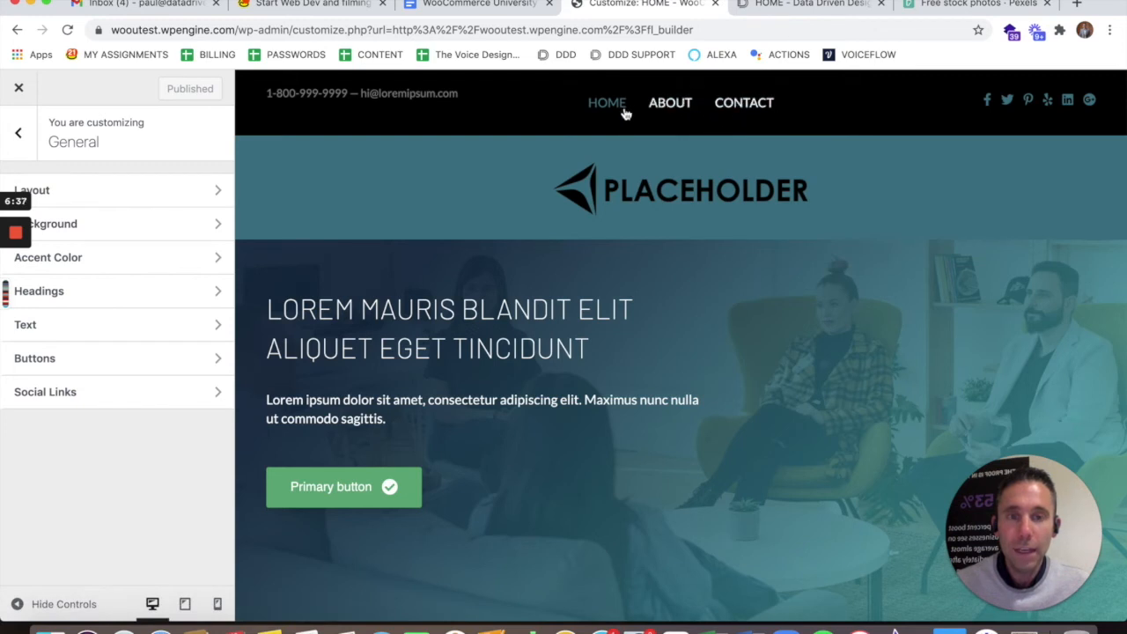
{"action": "left_click", "coordinate": [18, 88]}
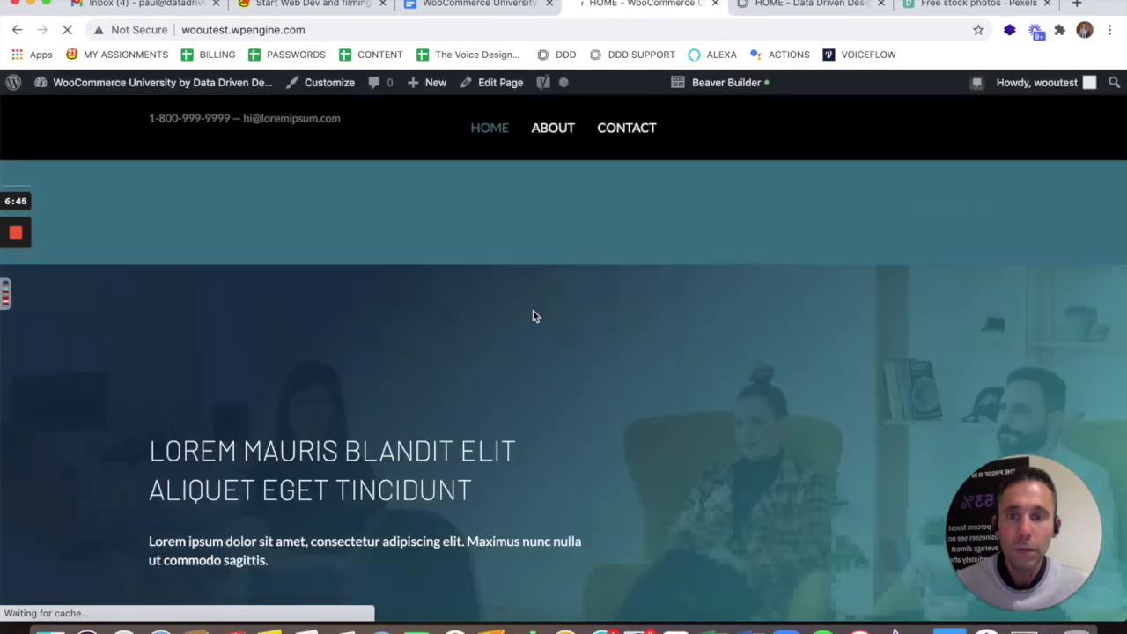
Open the home page in Beaver Builder and open the style settings of the hero section's primary button
{"action": "scroll", "coordinate": [678, 353], "scroll_direction": "down", "scroll_amount": 5}
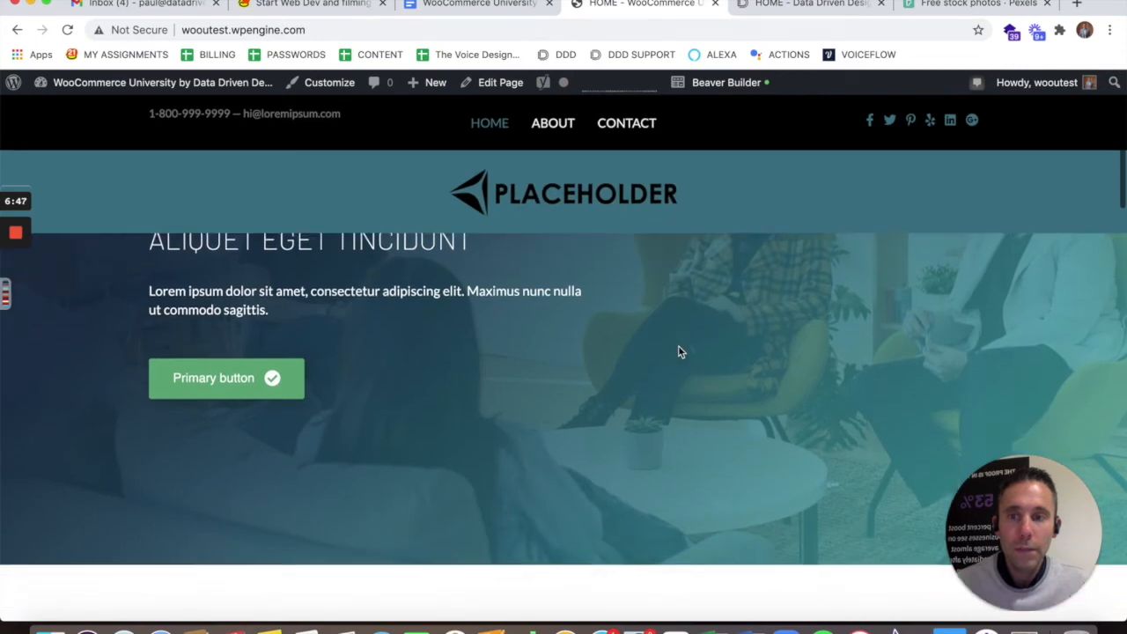
{"action": "scroll", "coordinate": [679, 352], "scroll_direction": "up", "scroll_amount": 10}
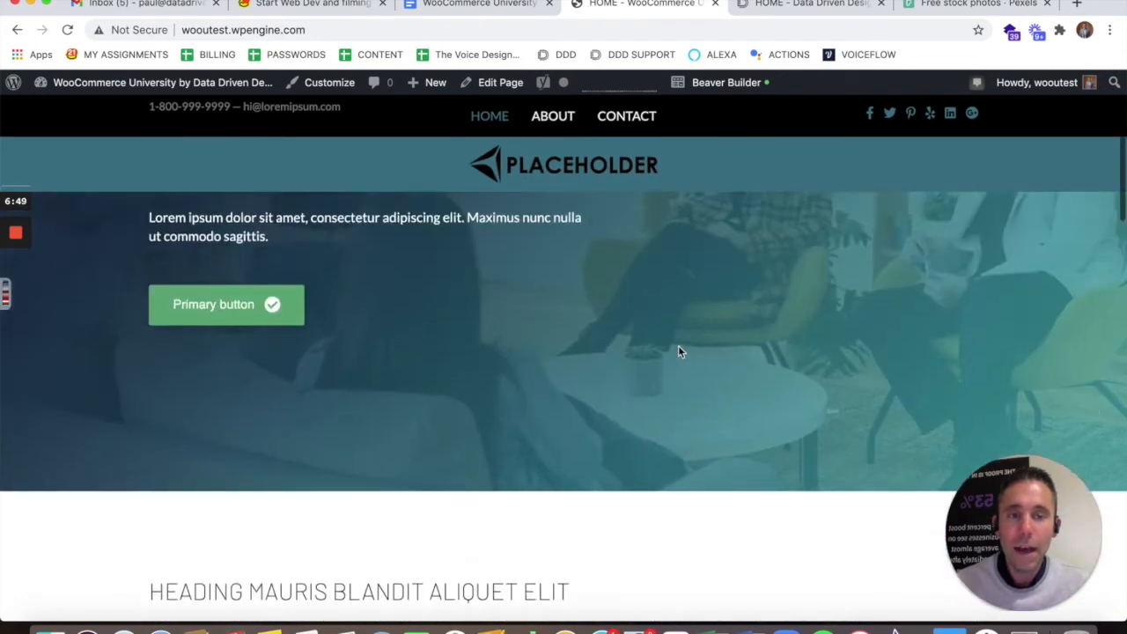
{"action": "scroll", "coordinate": [678, 352], "scroll_direction": "down", "scroll_amount": 3}
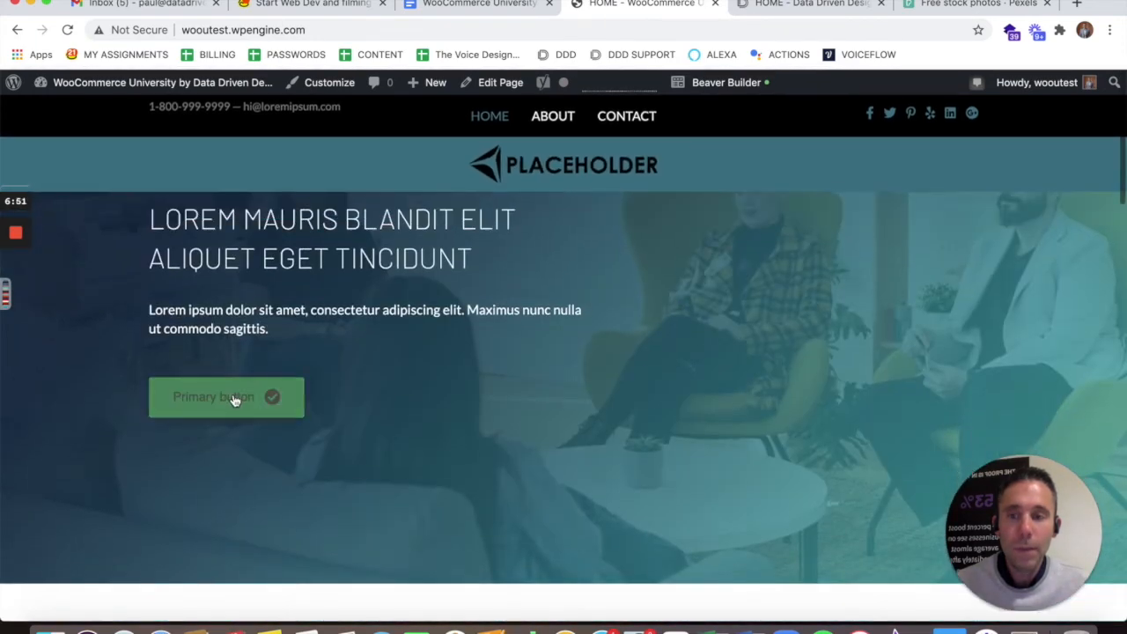
{"action": "left_click", "coordinate": [695, 85]}
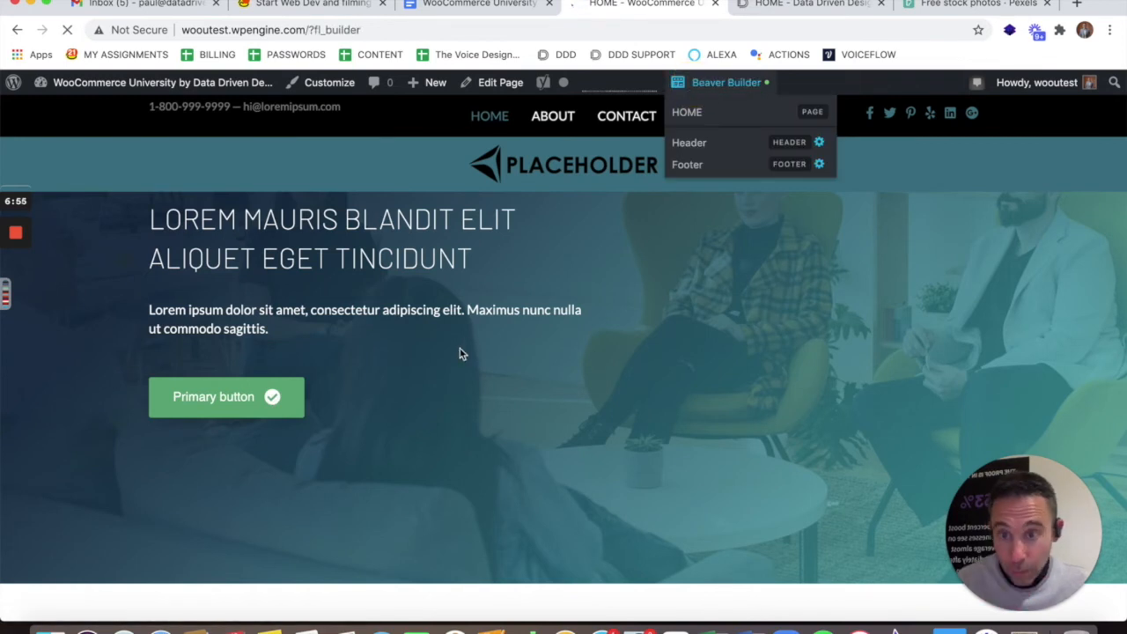
{"action": "scroll", "coordinate": [230, 405], "scroll_direction": "down", "scroll_amount": 5}
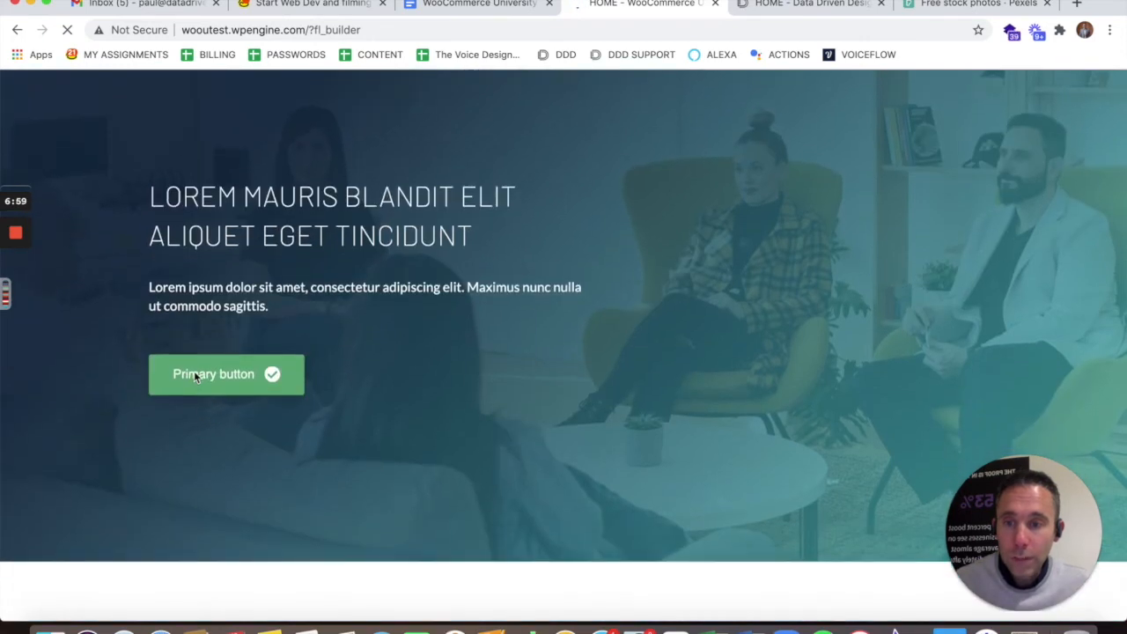
{"action": "mouse_move", "coordinate": [194, 371]}
{"action": "left_click", "coordinate": [180, 396]}
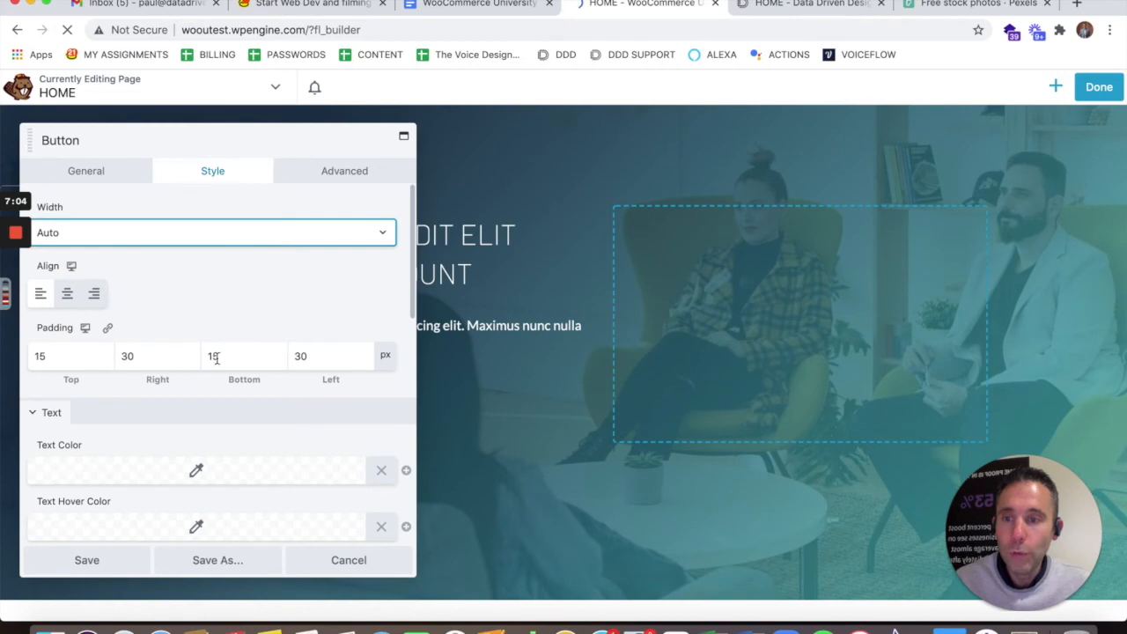
Clear the hero button's background color and background hover color, save the button, and publish the page
{"action": "scroll", "coordinate": [190, 339], "scroll_direction": "down", "scroll_amount": 10}
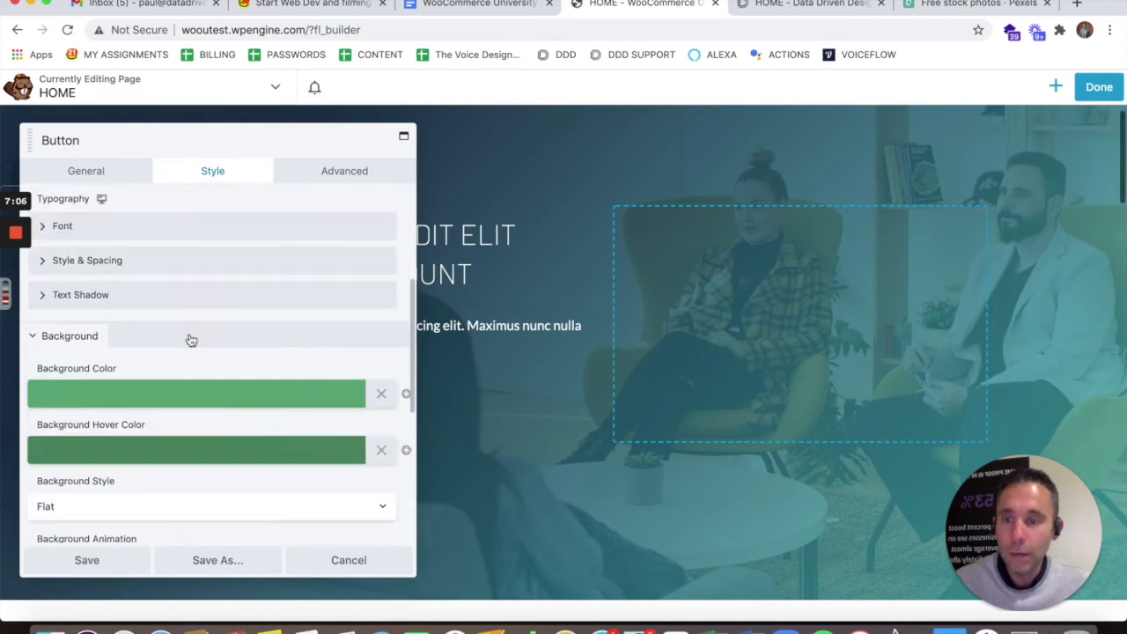
{"action": "left_click", "coordinate": [382, 310]}
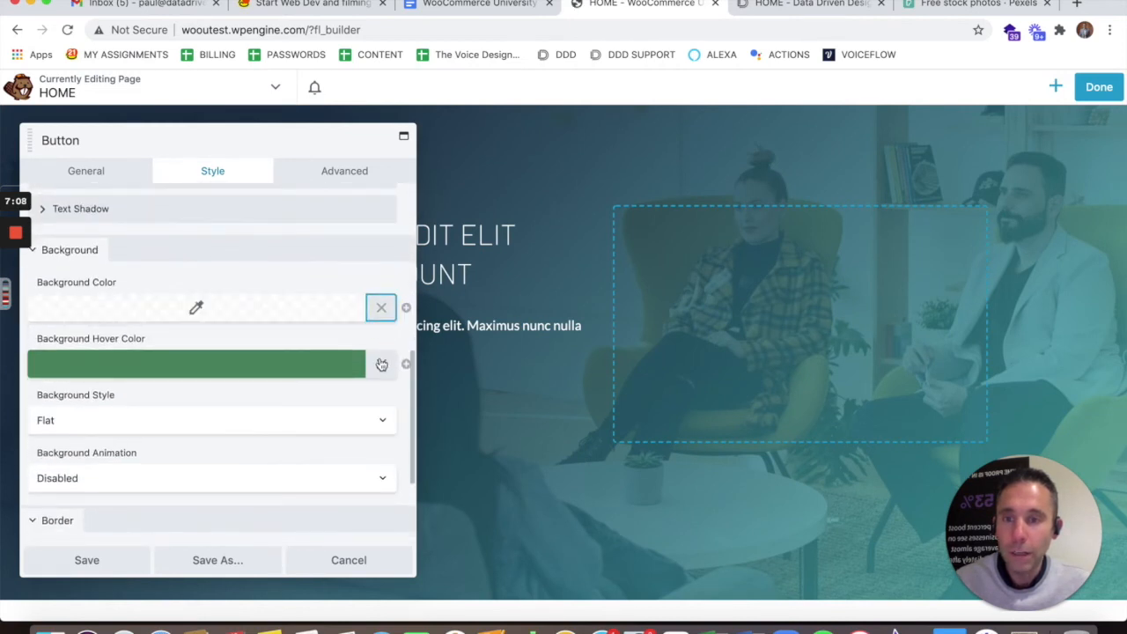
{"action": "left_click", "coordinate": [381, 363]}
{"action": "left_click", "coordinate": [92, 561]}
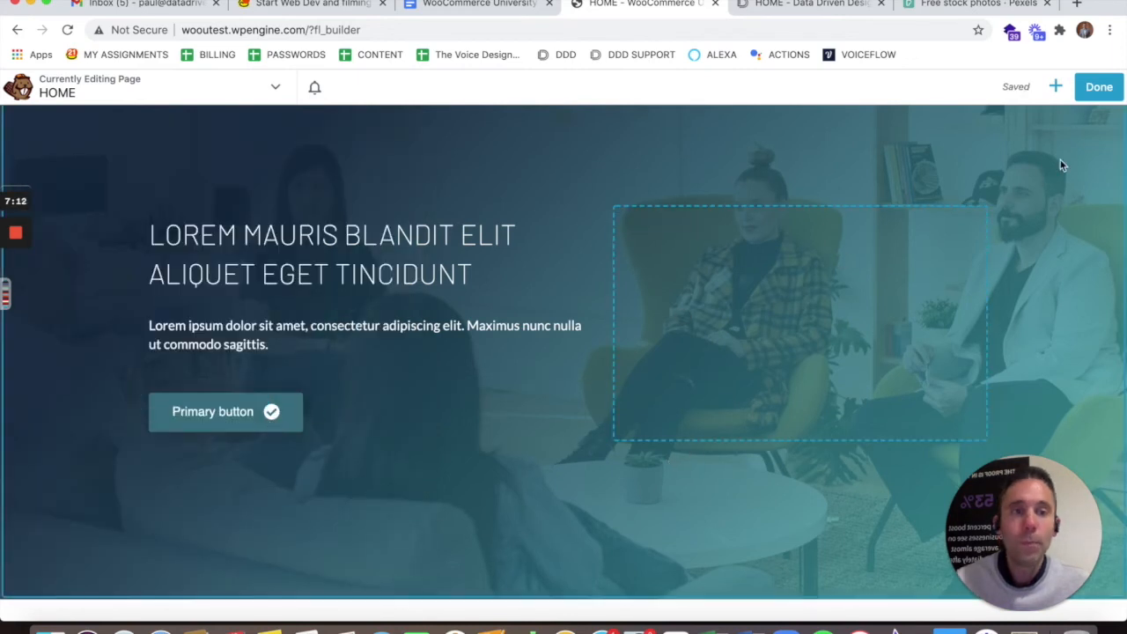
{"action": "left_click", "coordinate": [1092, 87]}
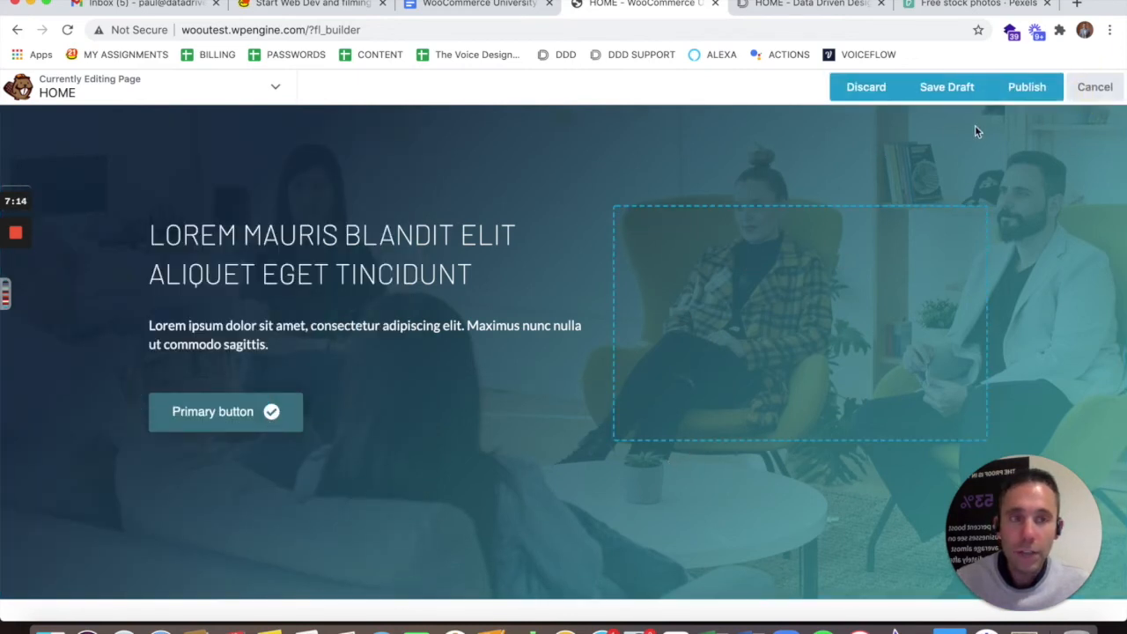
{"action": "left_click", "coordinate": [1027, 87]}
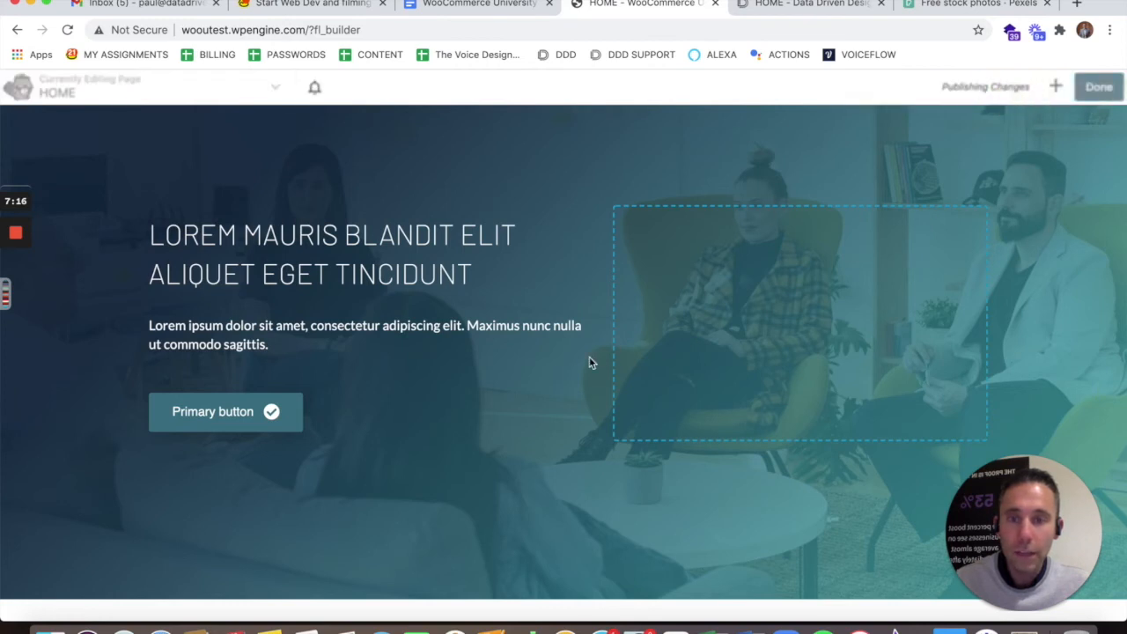
Review the published home page, comparing the primary buttons in the hero and call-to-action sections
{"action": "scroll", "coordinate": [564, 393], "scroll_direction": "up", "scroll_amount": 2}
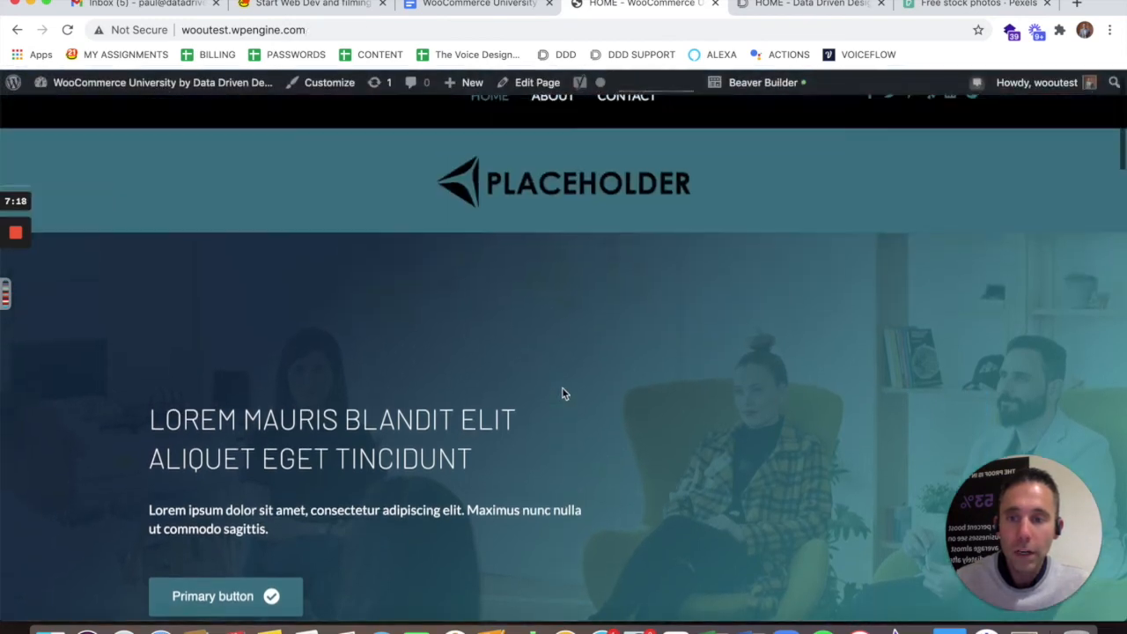
{"action": "scroll", "coordinate": [565, 393], "scroll_direction": "down", "scroll_amount": 1}
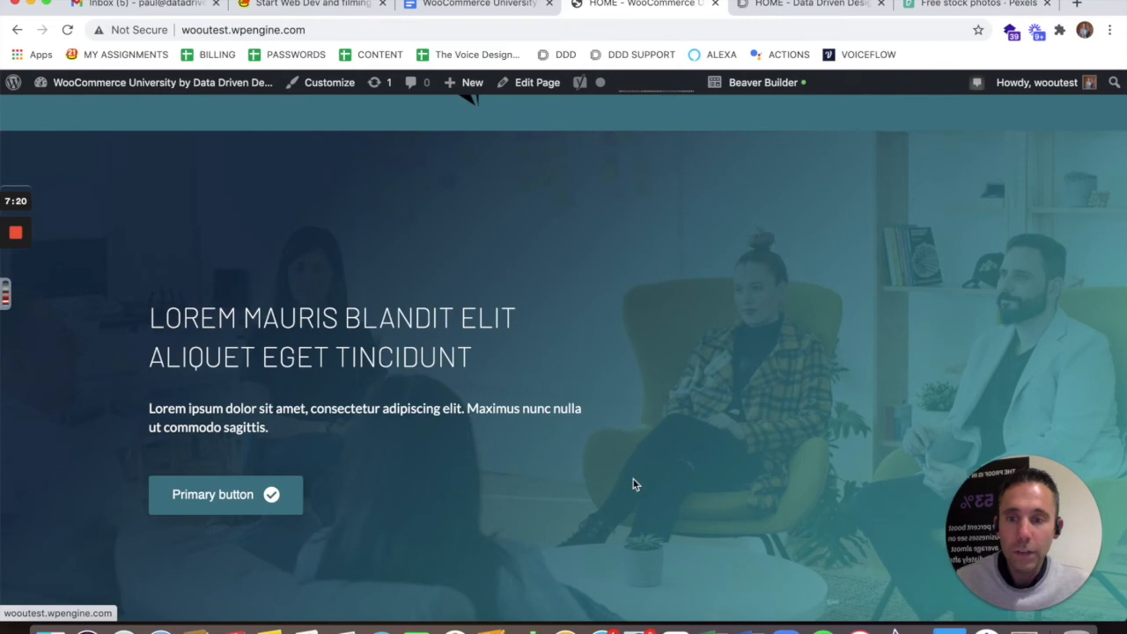
{"action": "scroll", "coordinate": [634, 480], "scroll_direction": "up", "scroll_amount": 3}
{"action": "scroll", "coordinate": [635, 484], "scroll_direction": "up", "scroll_amount": 1}
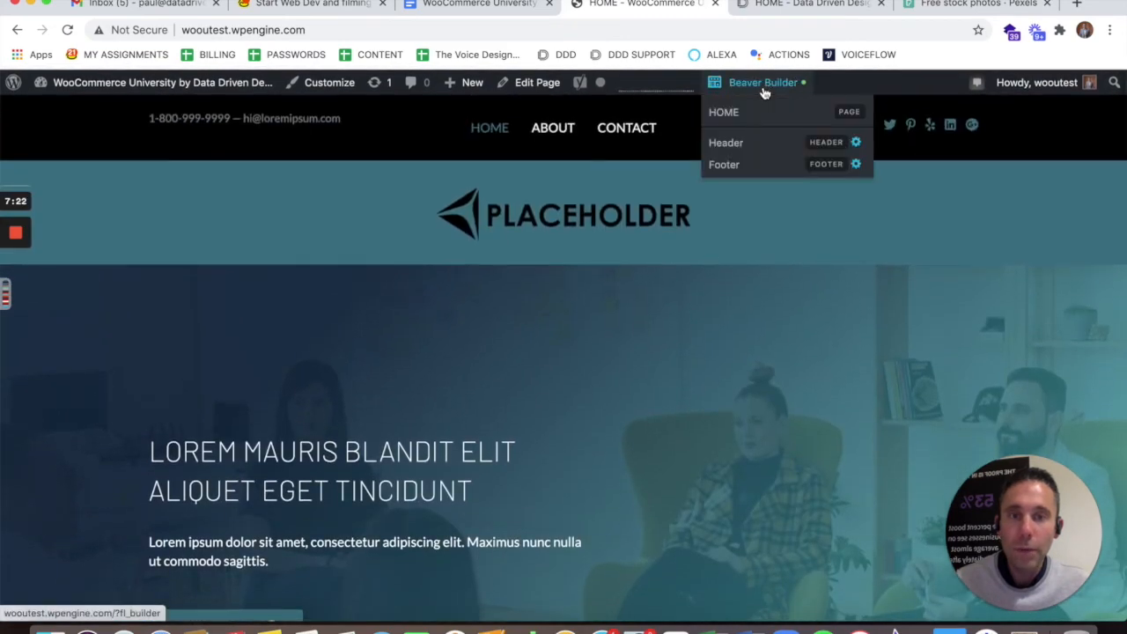
{"action": "scroll", "coordinate": [581, 327], "scroll_direction": "down", "scroll_amount": 10}
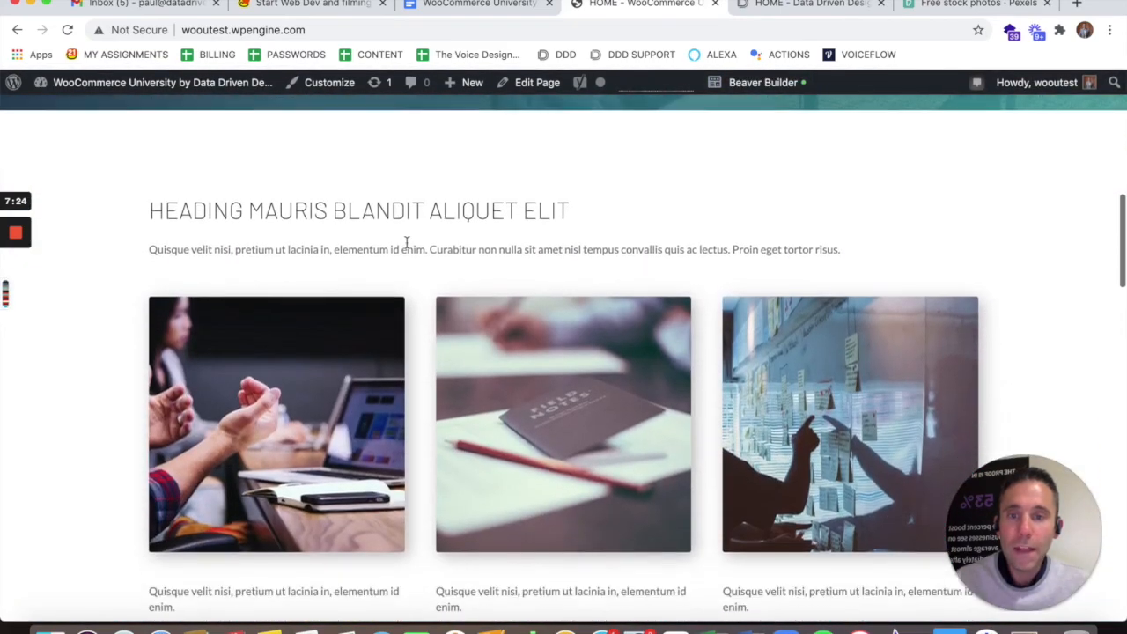
{"action": "scroll", "coordinate": [552, 298], "scroll_direction": "down", "scroll_amount": 5}
{"action": "scroll", "coordinate": [552, 300], "scroll_direction": "up", "scroll_amount": 10}
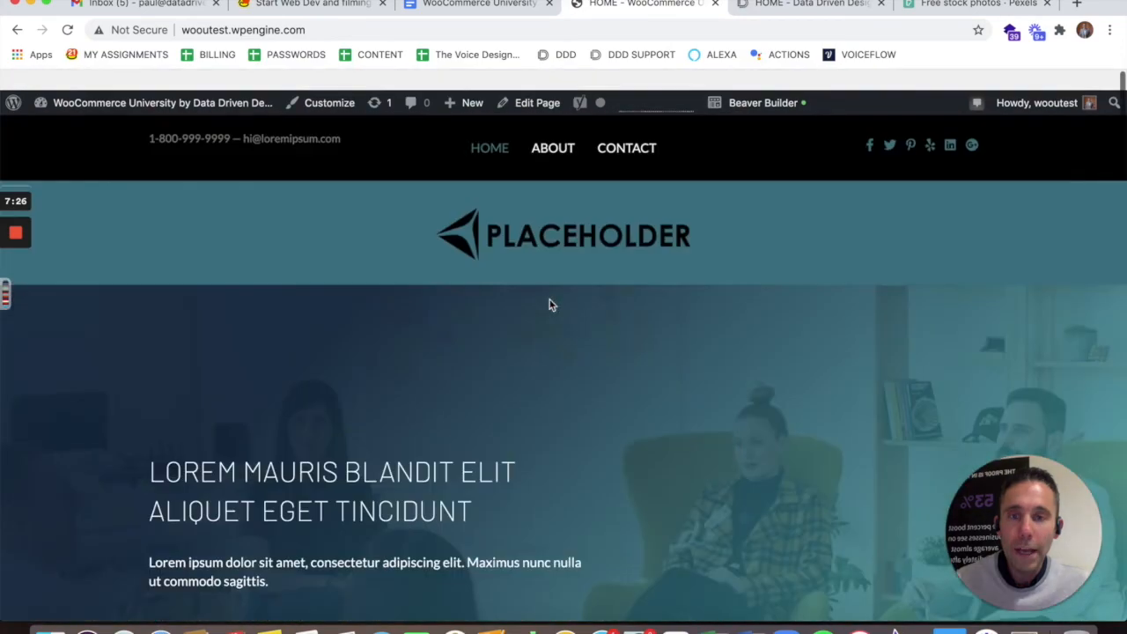
{"action": "mouse_move", "coordinate": [754, 91]}
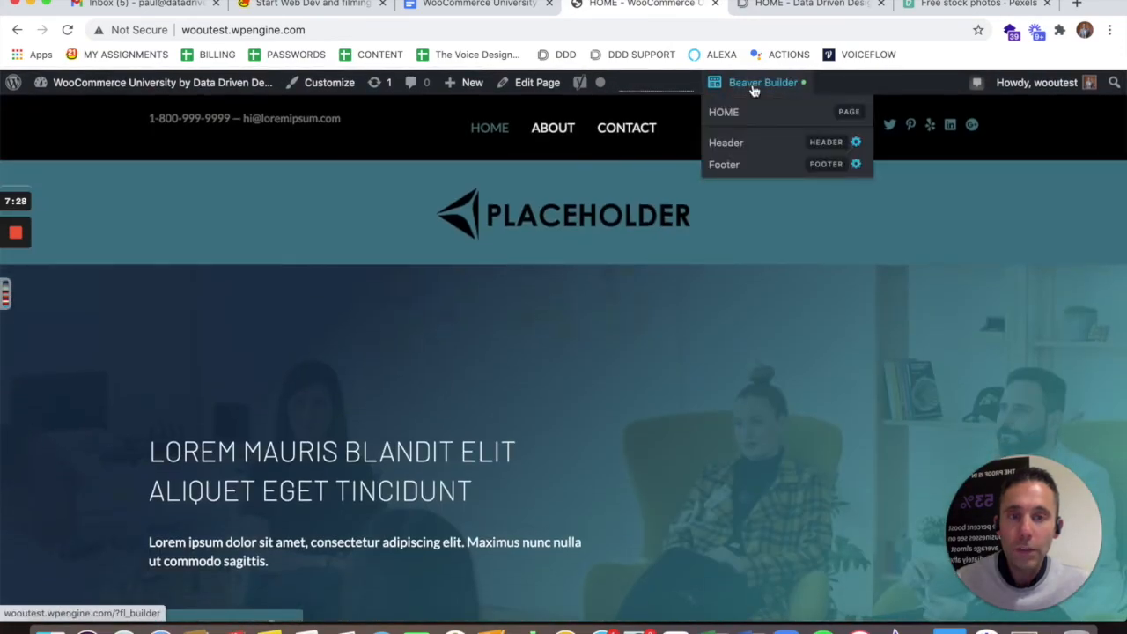
{"action": "scroll", "coordinate": [740, 365], "scroll_direction": "down", "scroll_amount": 15}
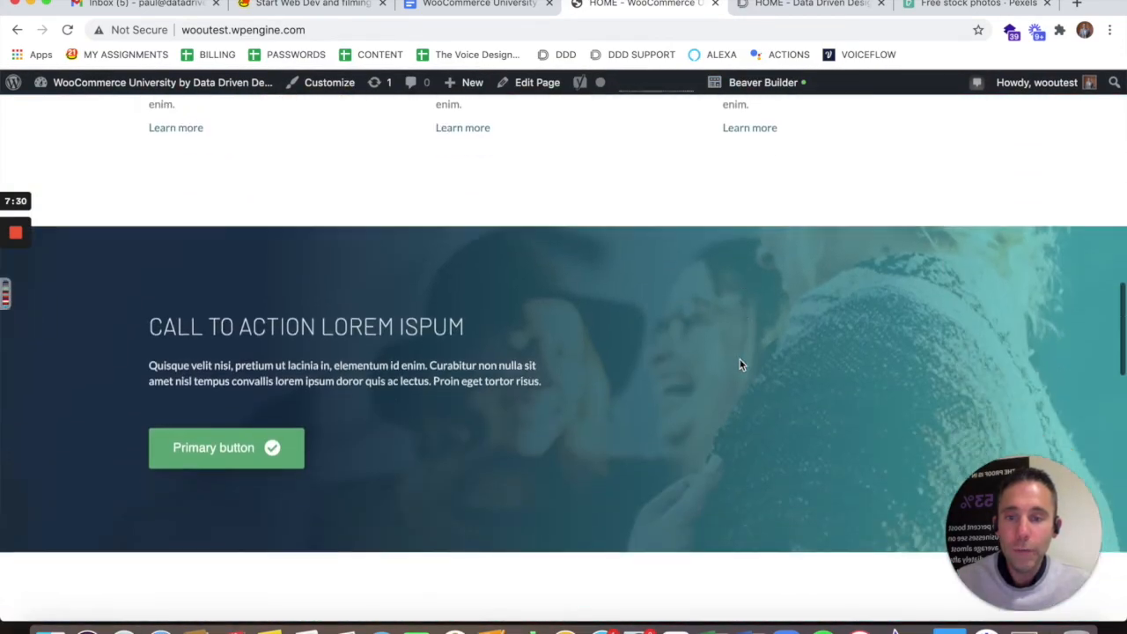
{"action": "scroll", "coordinate": [528, 366], "scroll_direction": "up", "scroll_amount": 2}
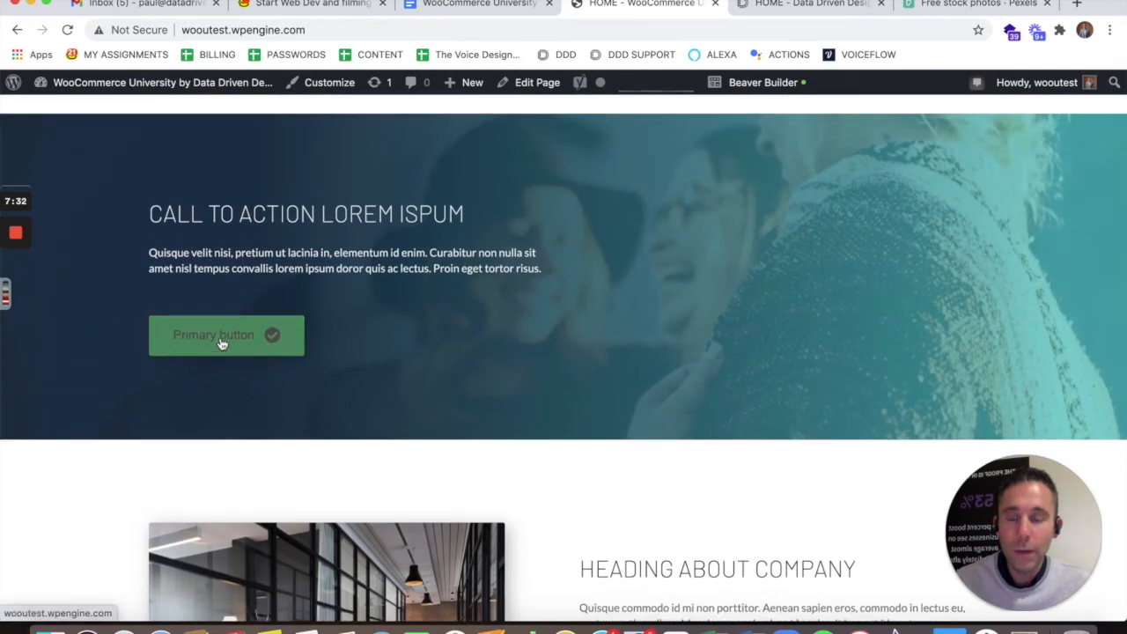
{"action": "scroll", "coordinate": [202, 348], "scroll_direction": "up", "scroll_amount": 1}
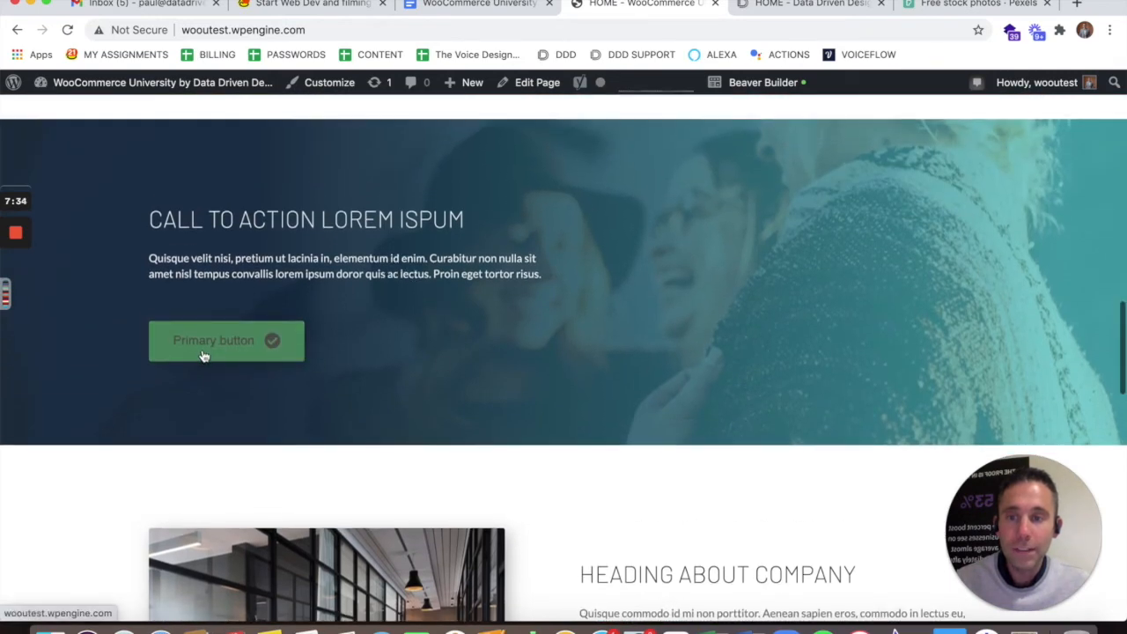
Look over the home page's sections between the header and the company heading, checking that their styling is consistent
{"action": "scroll", "coordinate": [365, 340], "scroll_direction": "up", "scroll_amount": 10}
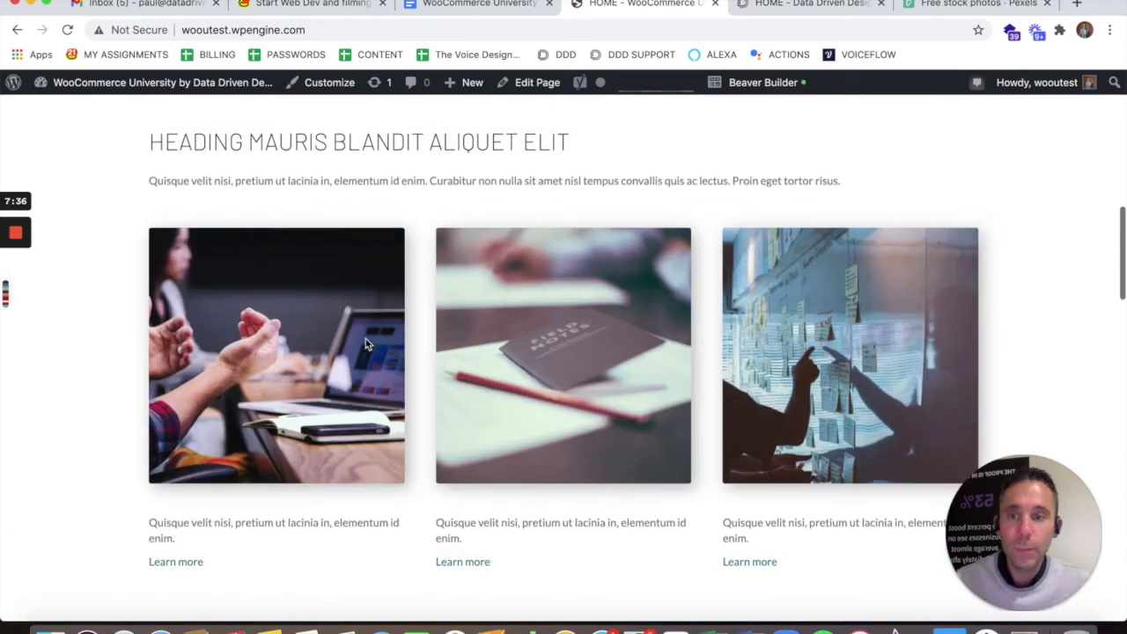
{"action": "scroll", "coordinate": [448, 405], "scroll_direction": "up", "scroll_amount": 3}
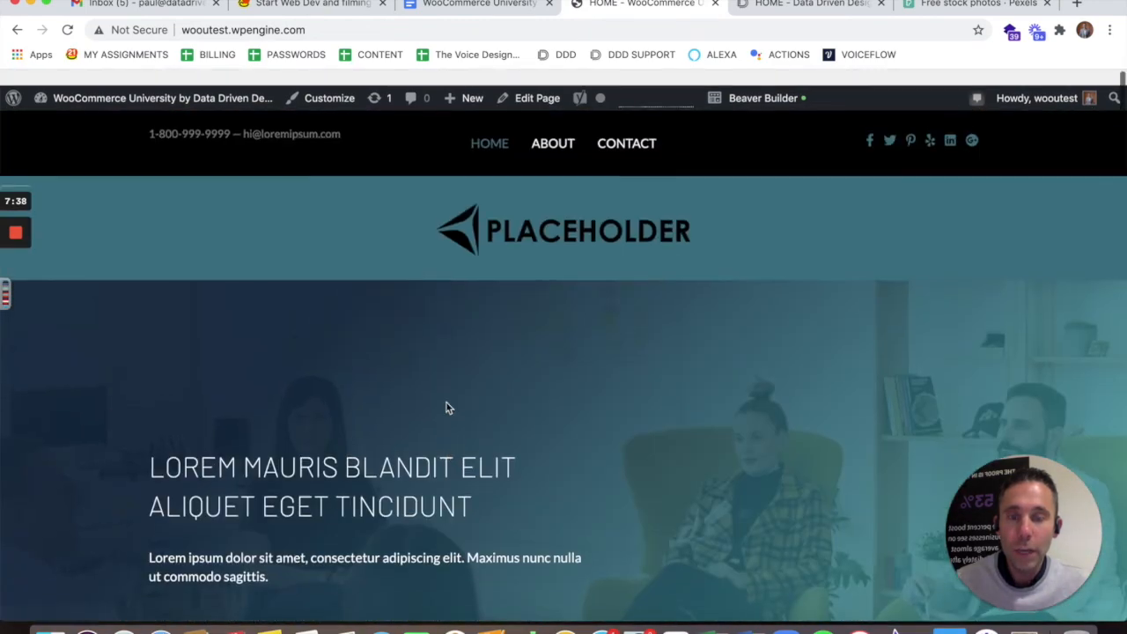
{"action": "scroll", "coordinate": [447, 405], "scroll_direction": "down", "scroll_amount": 12}
{"action": "scroll", "coordinate": [446, 408], "scroll_direction": "down", "scroll_amount": 15}
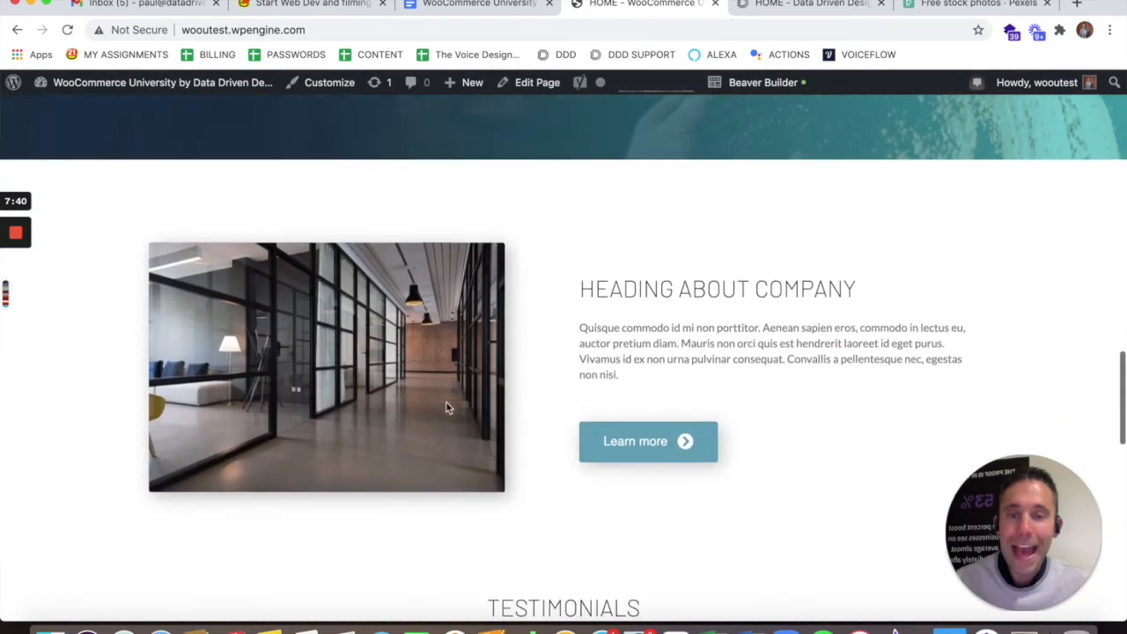
{"action": "scroll", "coordinate": [449, 401], "scroll_direction": "up", "scroll_amount": 20}
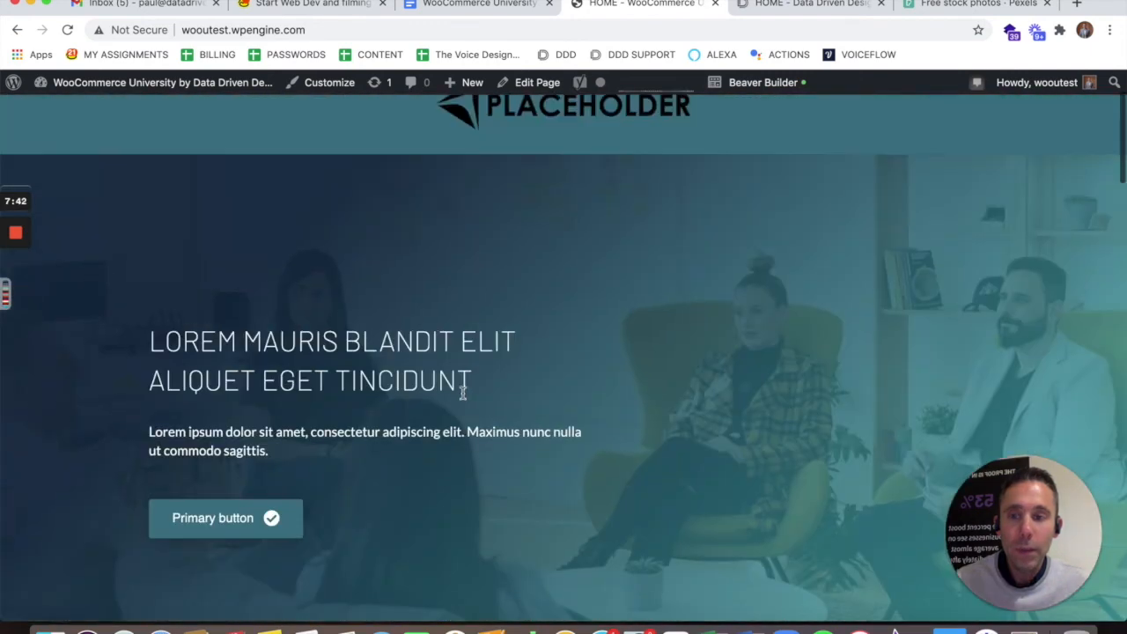
{"action": "scroll", "coordinate": [485, 485], "scroll_direction": "up", "scroll_amount": 3}
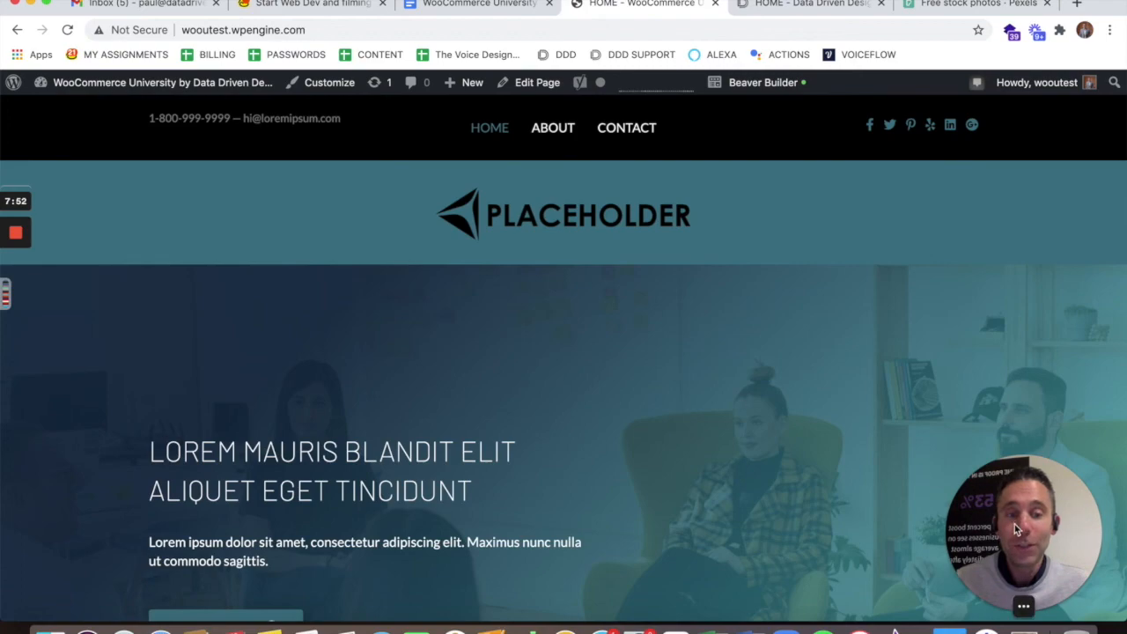
{"action": "left_click", "coordinate": [1032, 608]}
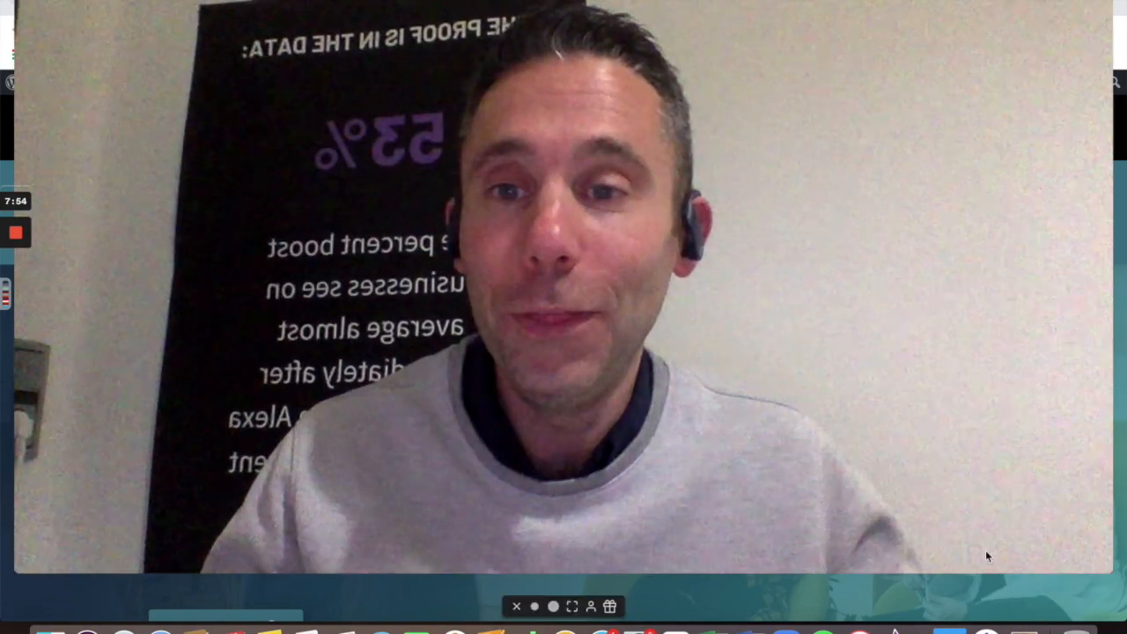